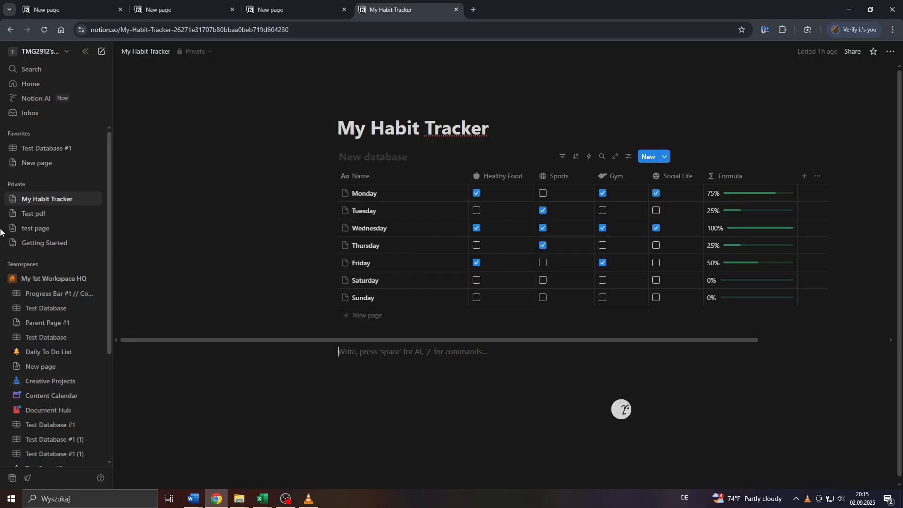
Open the favorited New page and look through its task database, text section and folders
click(40, 162)
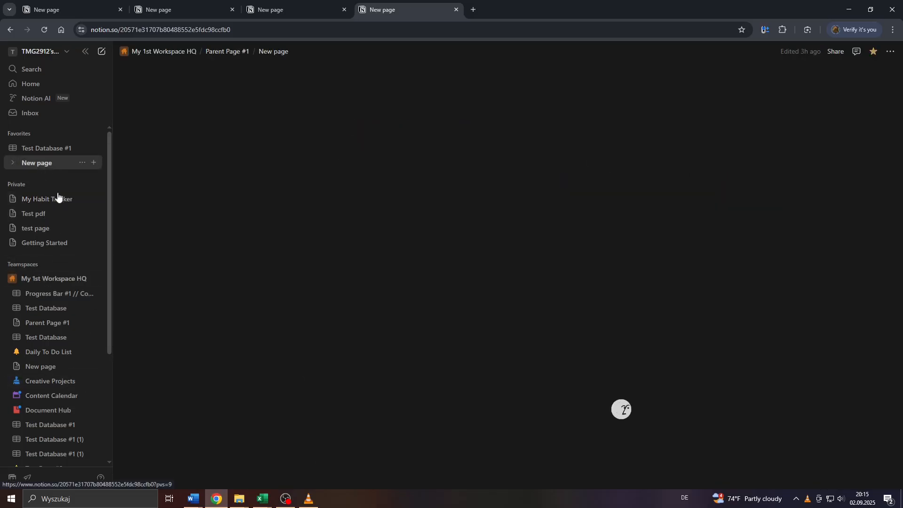
scroll(296, 288, down, 7)
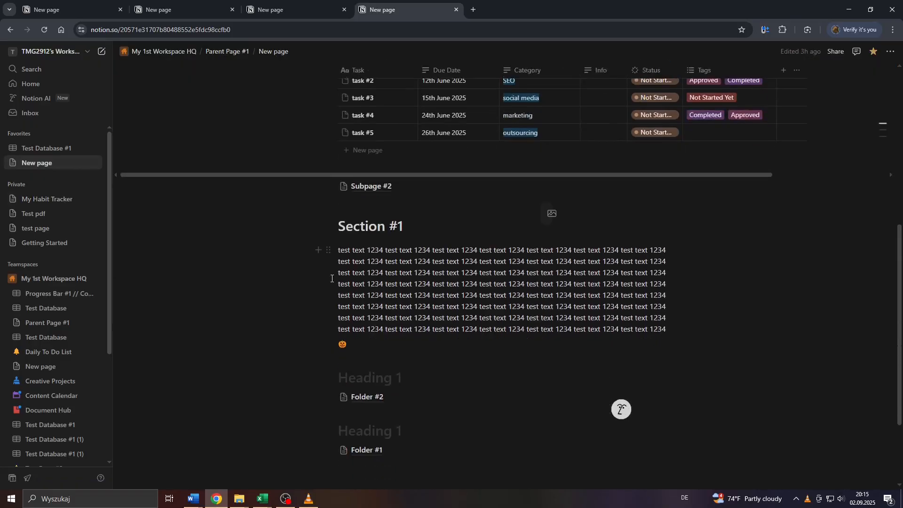
scroll(242, 267, up, 5)
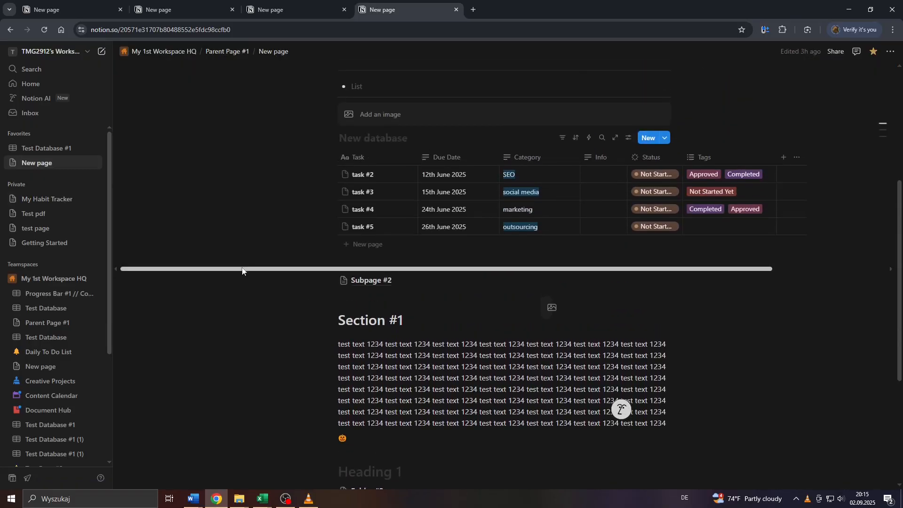
scroll(242, 267, up, 1)
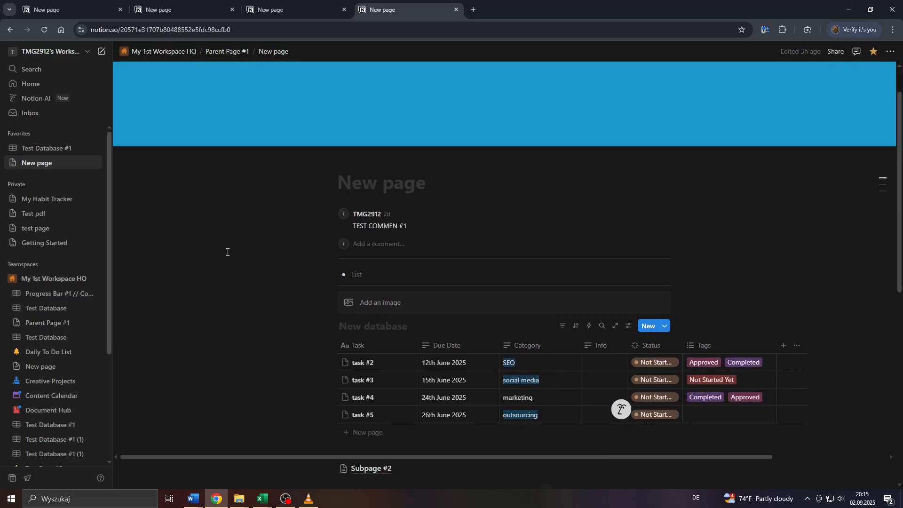
View the workspace switcher's options and close it without changing the workspace
click(72, 31)
click(145, 193)
click(66, 52)
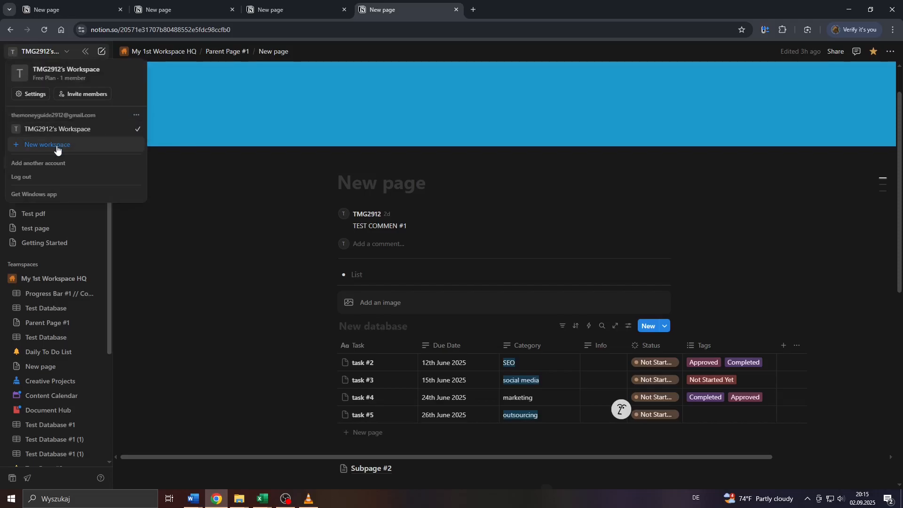
click(198, 253)
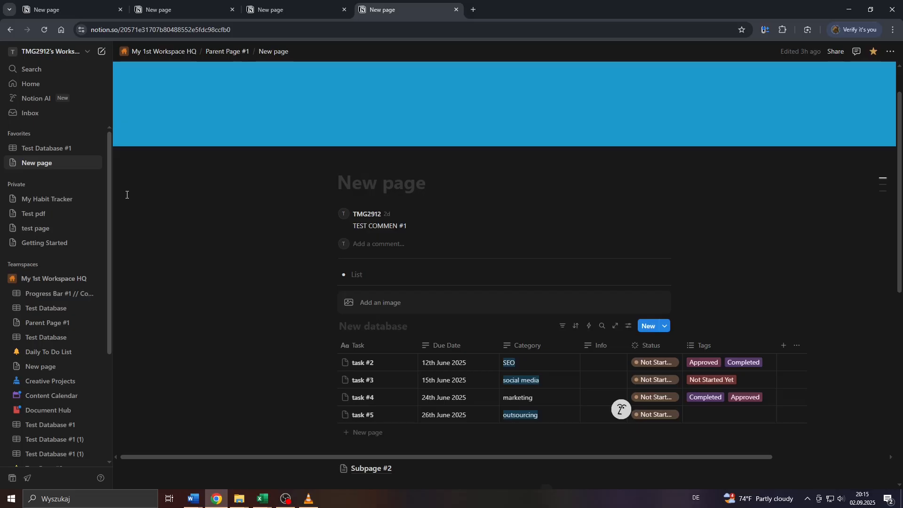
click(100, 52)
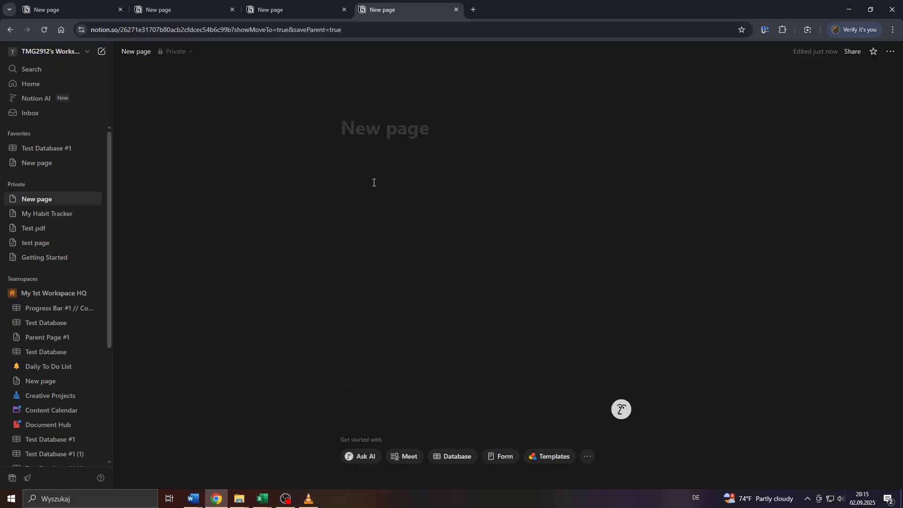
click(32, 170)
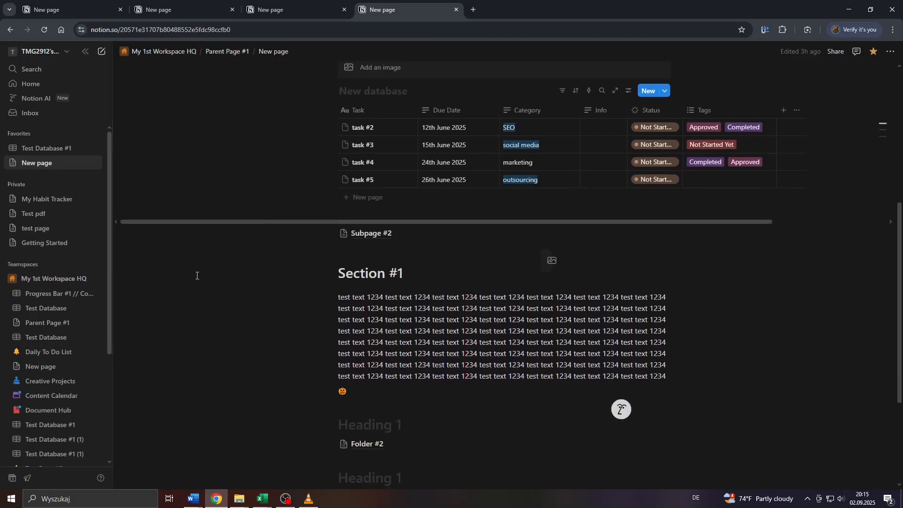
click(41, 200)
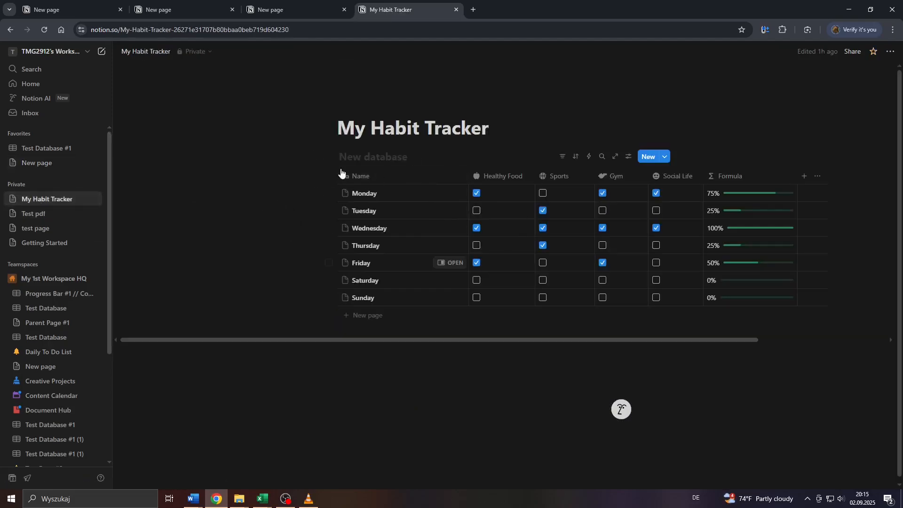
click(39, 169)
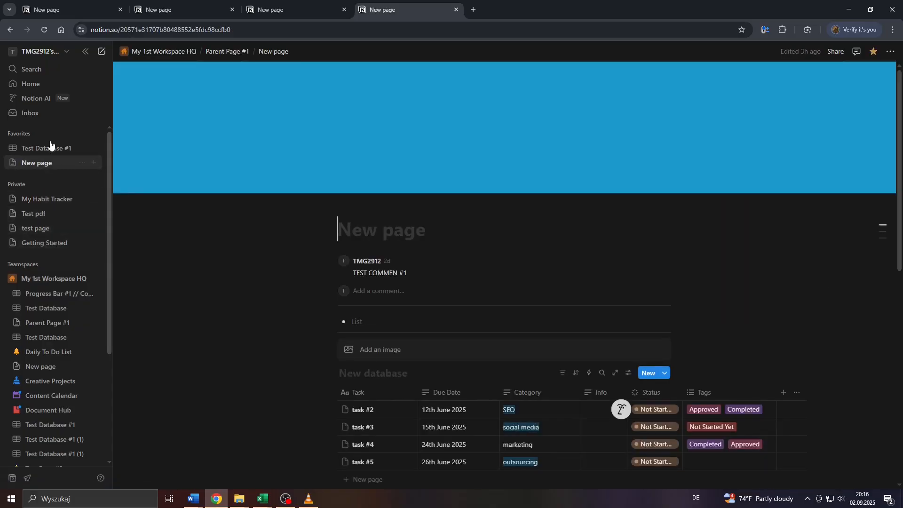
Create a new private page titled "Template #1" and start an empty line below the title
click(100, 52)
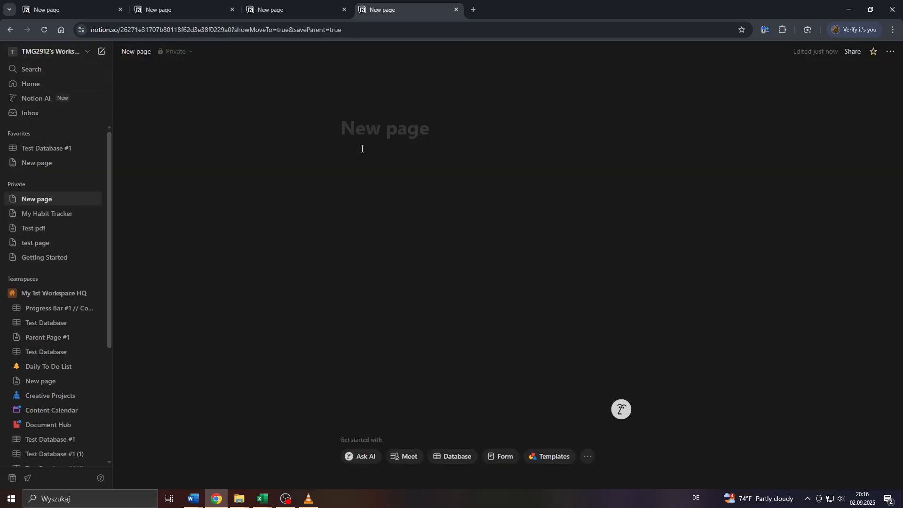
text(Template #1)
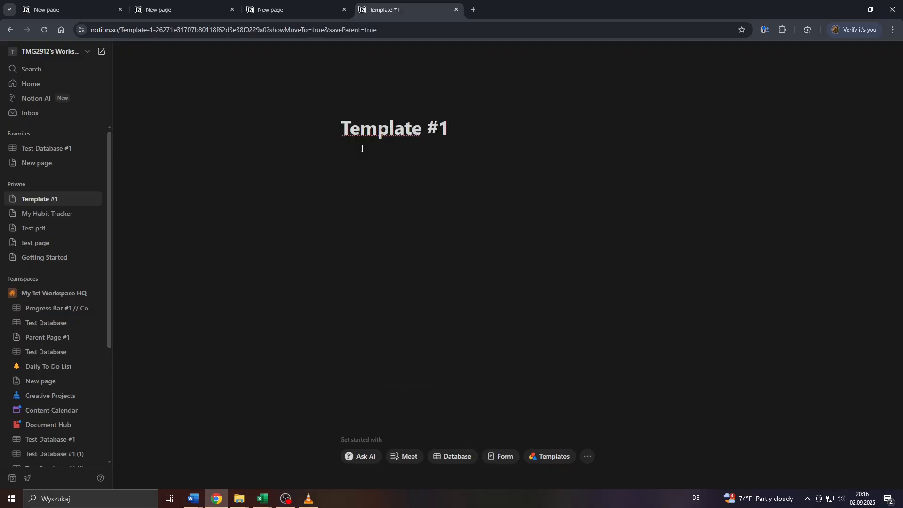
key(Return)
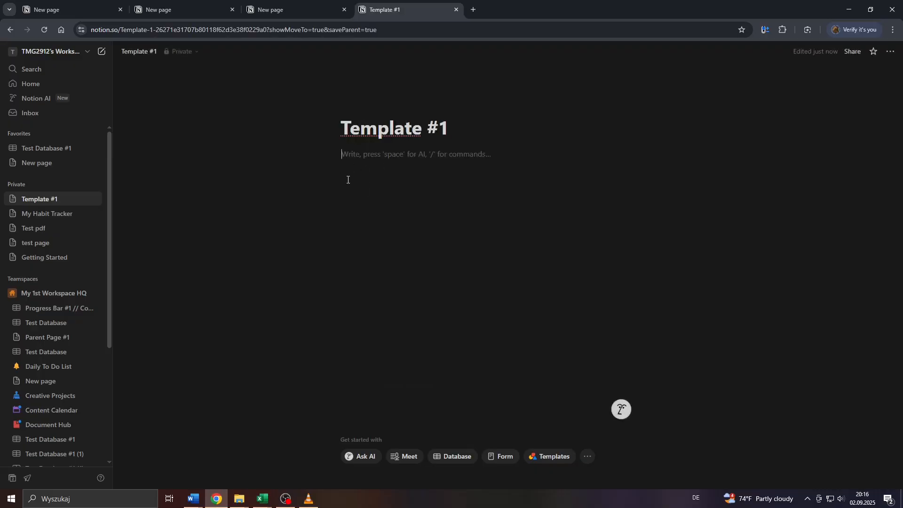
scroll(425, 144, up, 5)
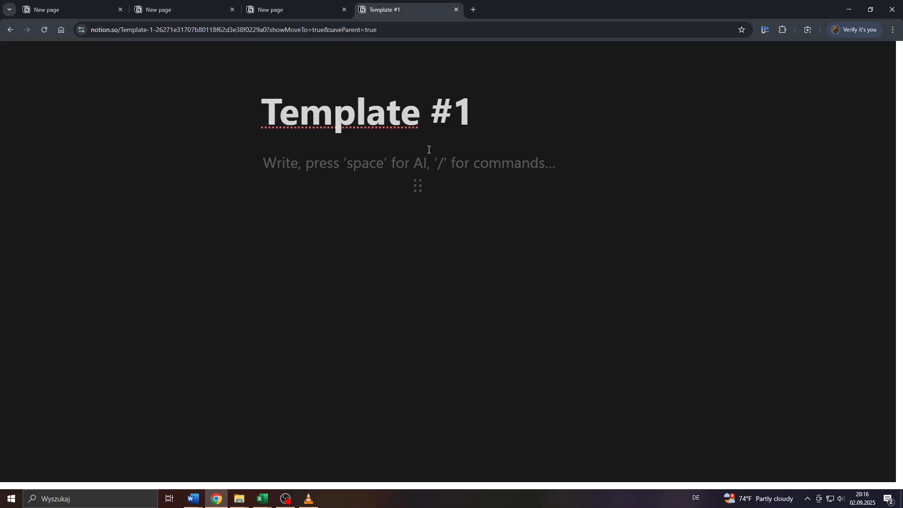
scroll(429, 149, down, 5)
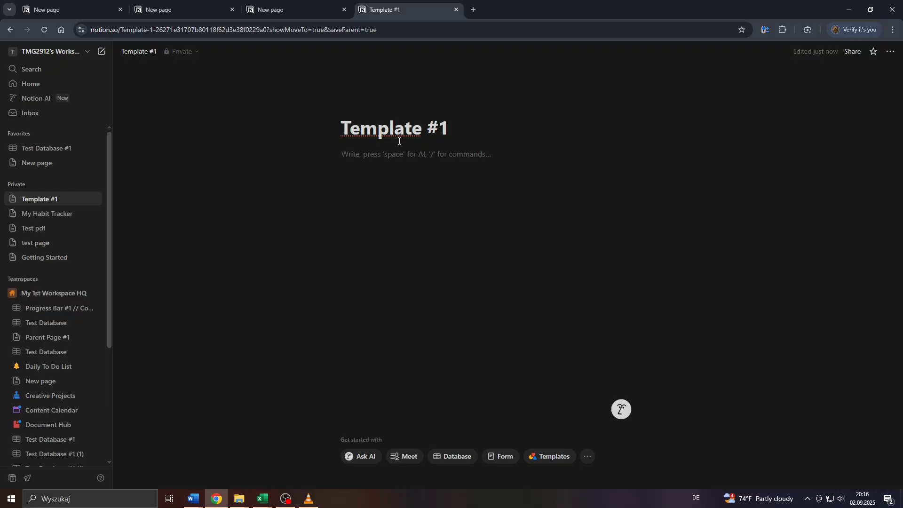
Insert a button block below the Template #1 title and move the floating AI icon away from its editor
text(/)
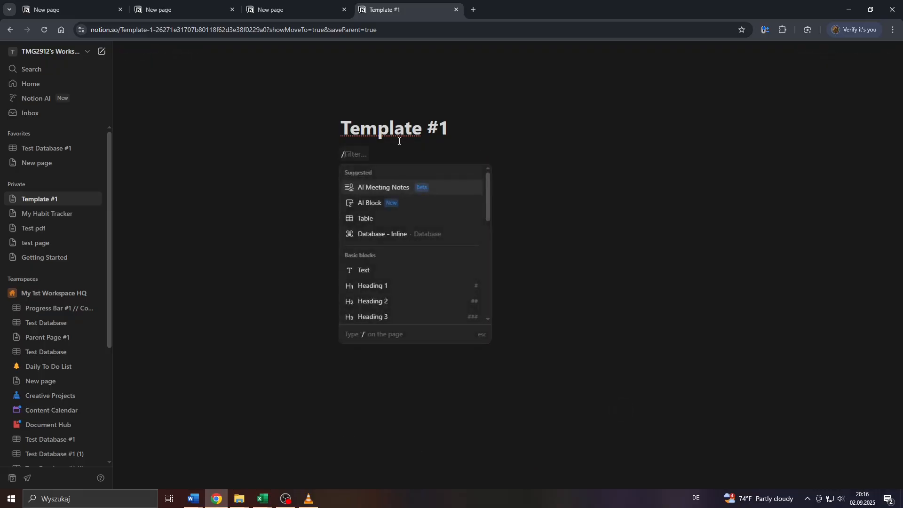
text(button)
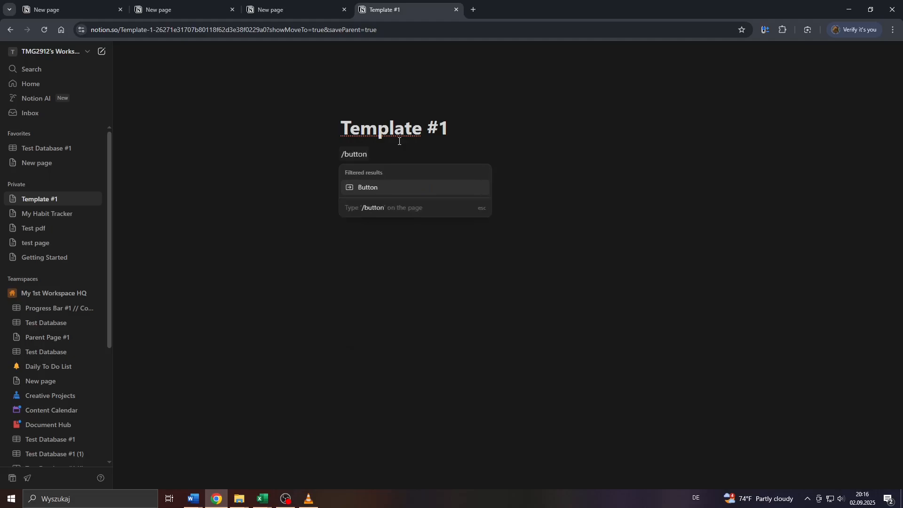
mouse_move(366, 187)
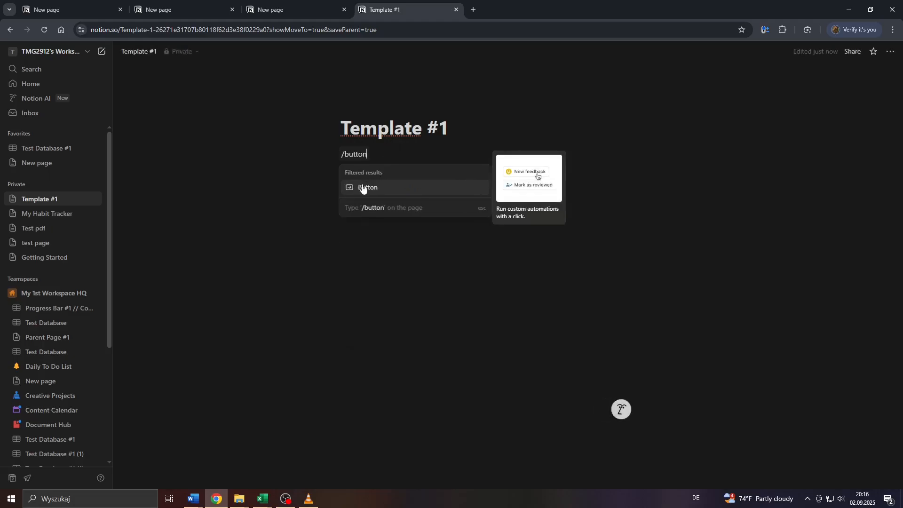
click(418, 188)
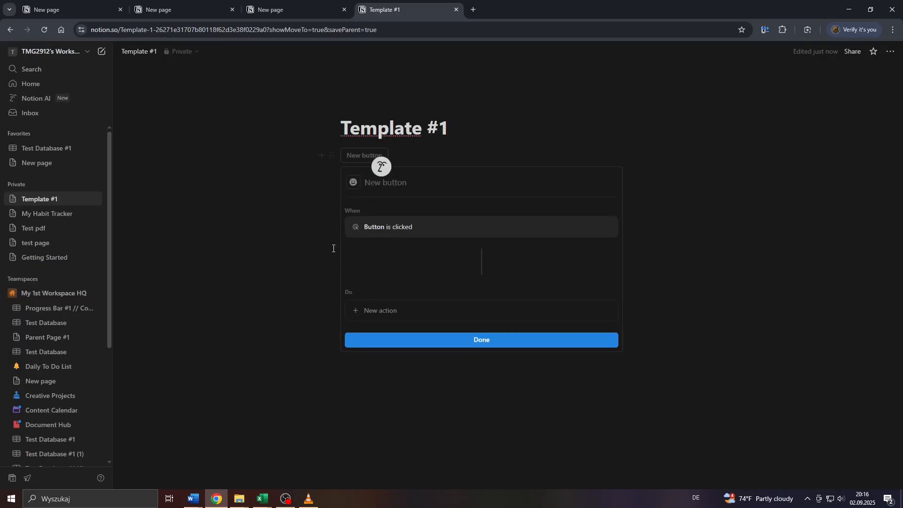
click(382, 167)
click(885, 254)
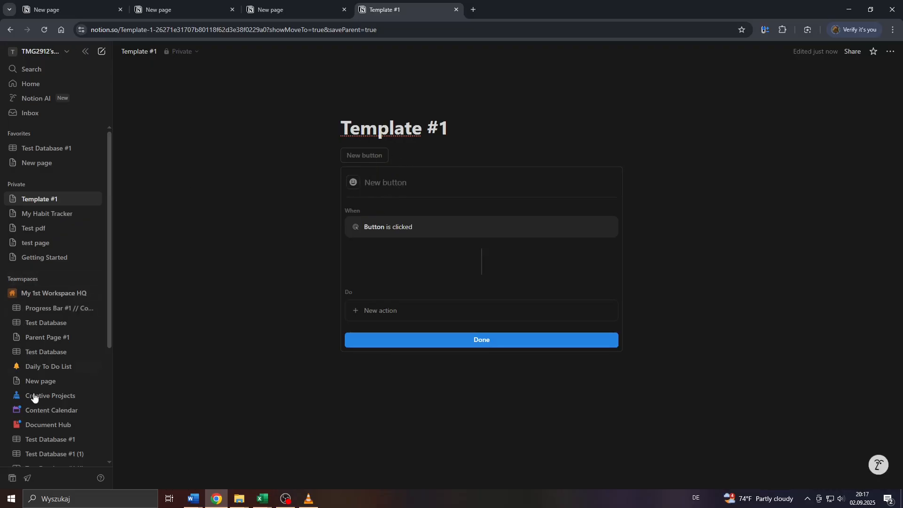
Check the My Habit Tracker page, then reopen the button on Template #1 for editing and name it "Button #1"
click(49, 219)
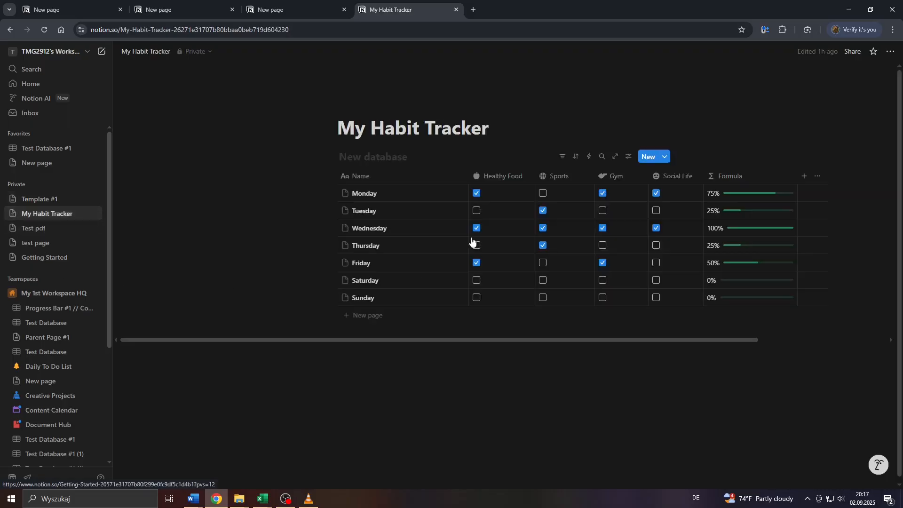
click(47, 199)
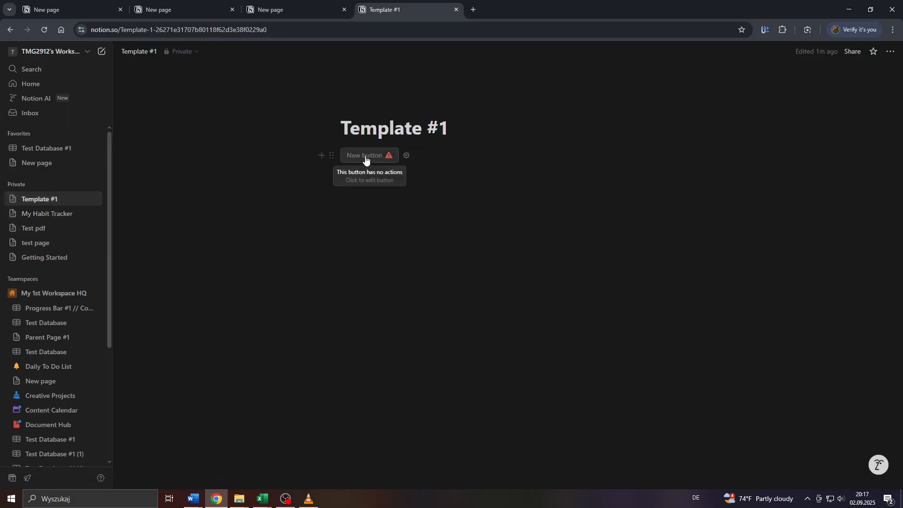
click(385, 161)
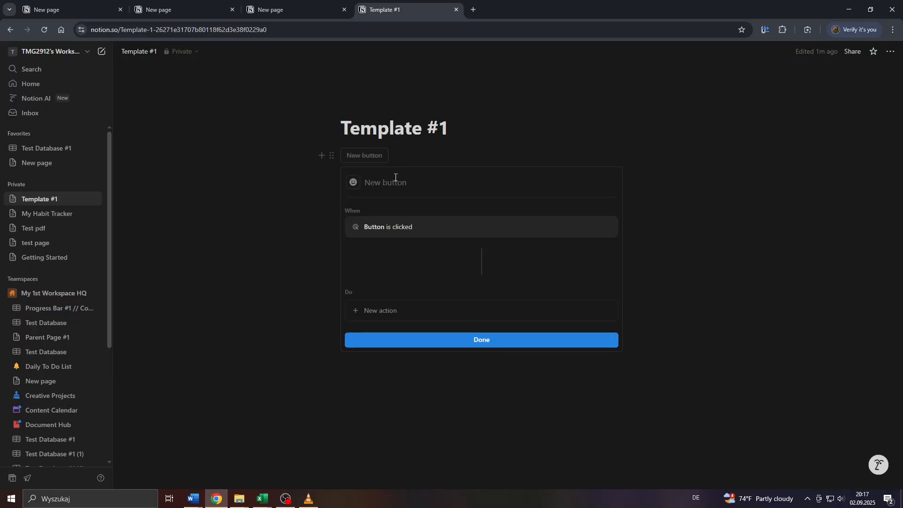
text(Butto)
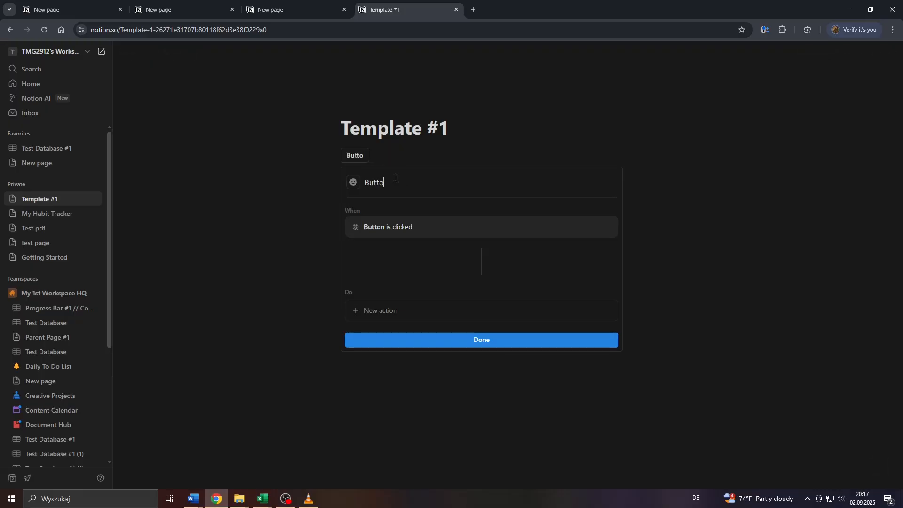
text(n #1)
Browse the emoji categories available as an icon for Button #1
click(353, 183)
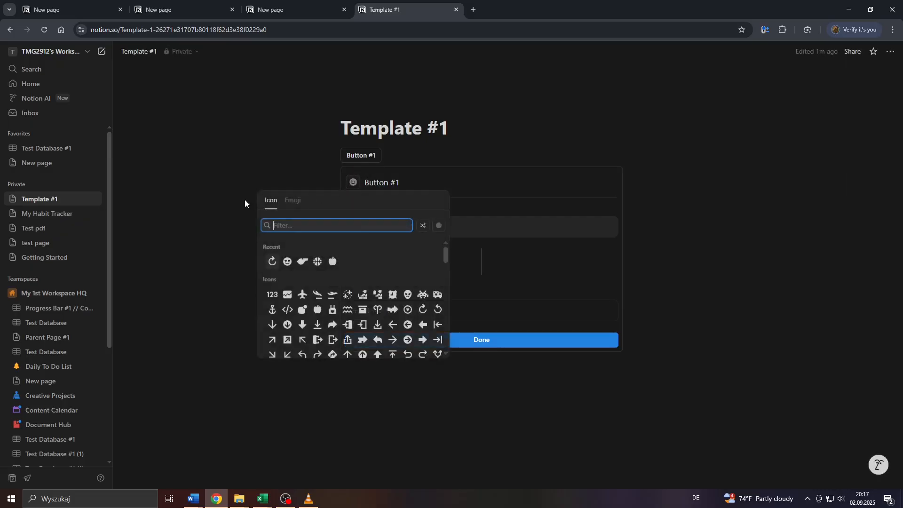
click(288, 201)
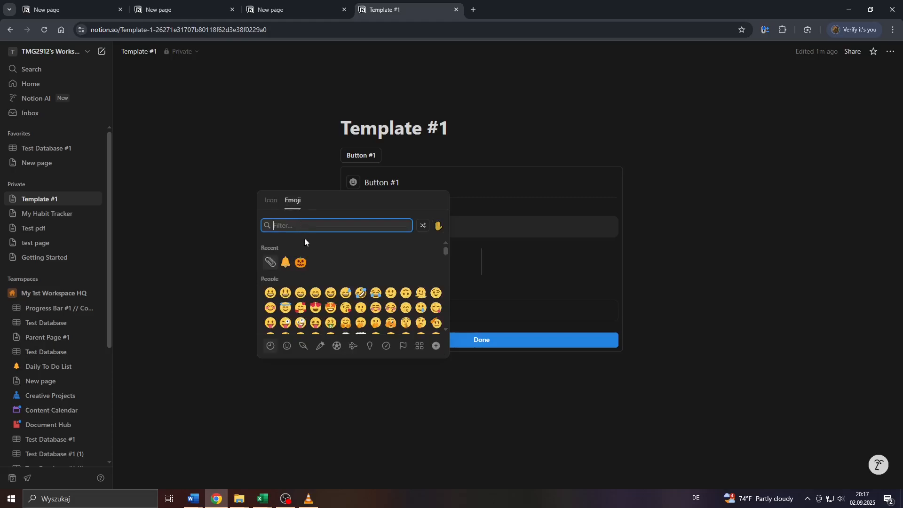
scroll(294, 292, down, 3)
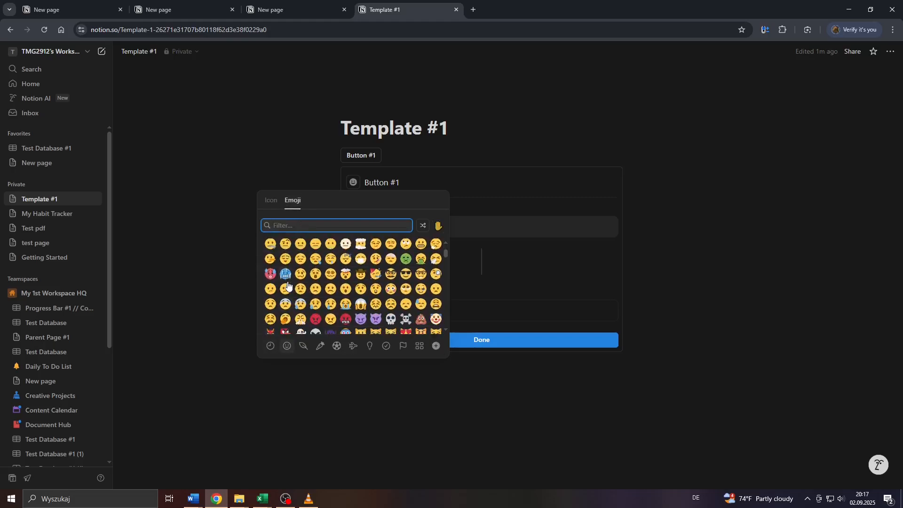
click(304, 346)
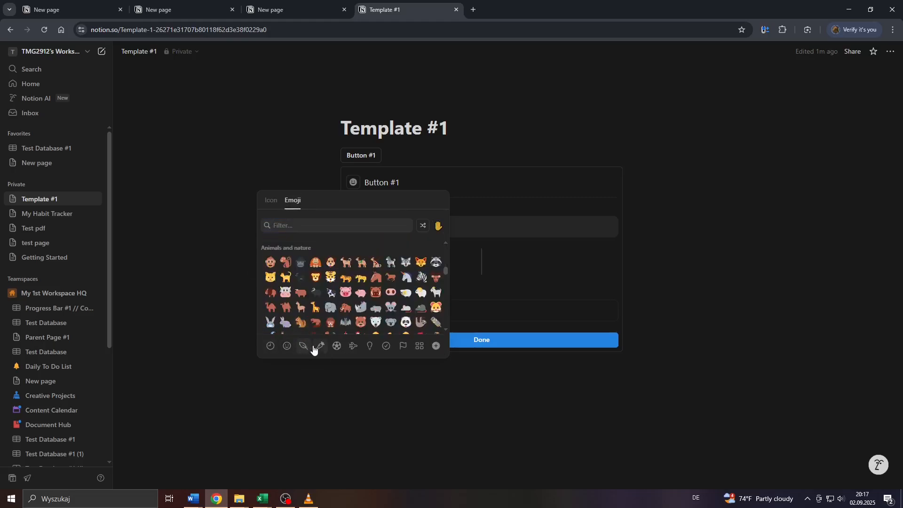
click(313, 349)
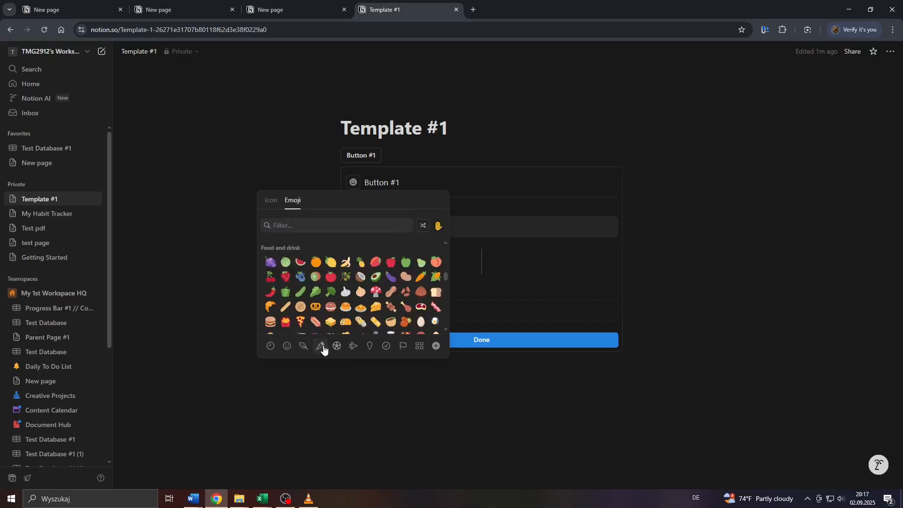
click(337, 347)
click(348, 346)
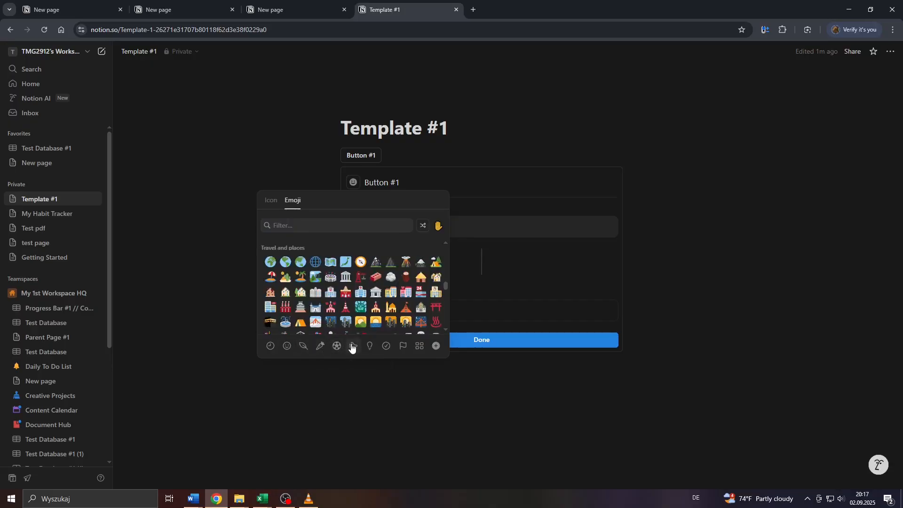
Set Button #1's icon to the green clockwise arrow from the built-in icon set
click(272, 201)
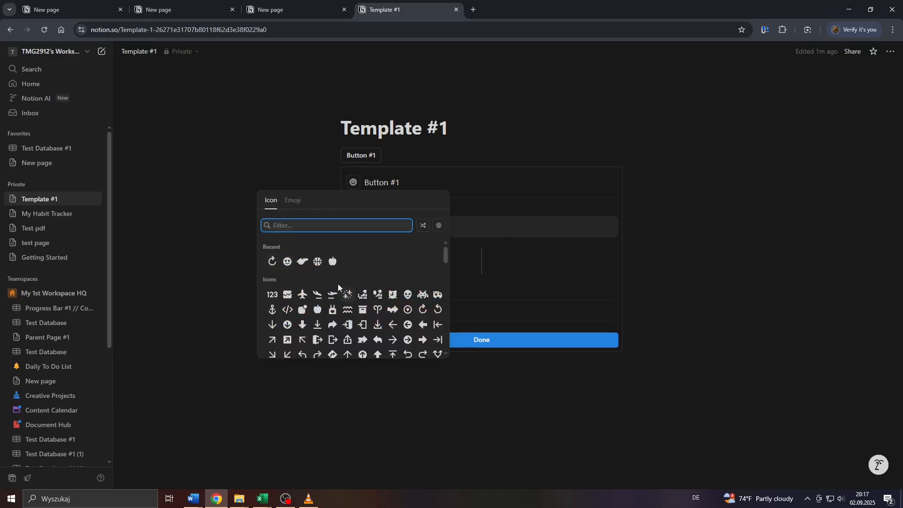
scroll(354, 300, down, 3)
scroll(356, 300, down, 3)
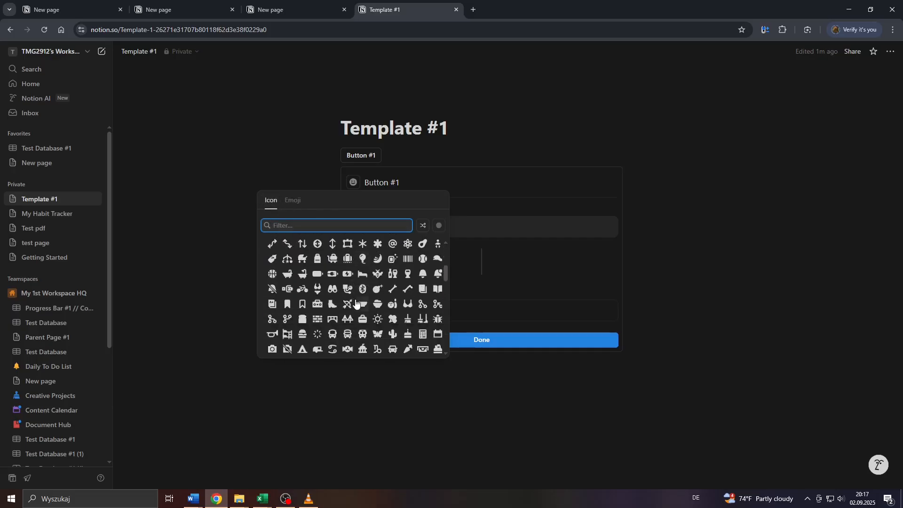
scroll(324, 321, up, 3)
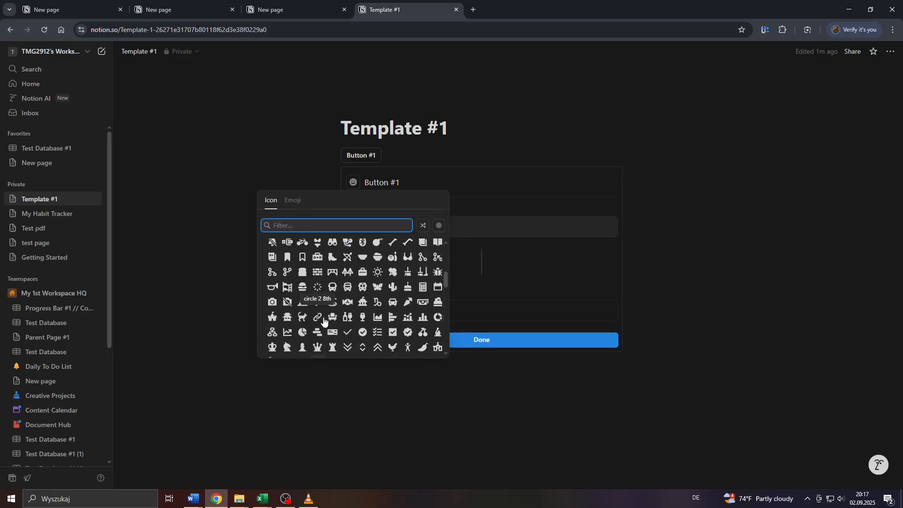
scroll(324, 321, up, 2)
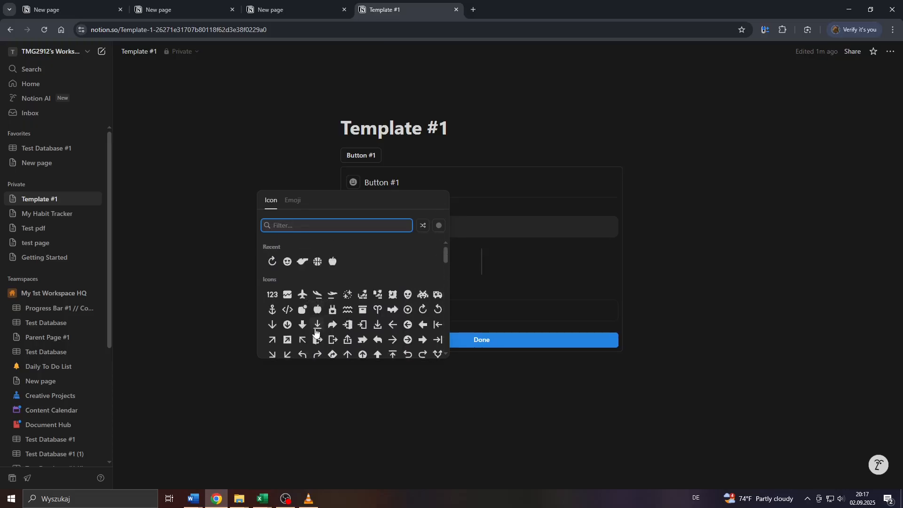
click(422, 310)
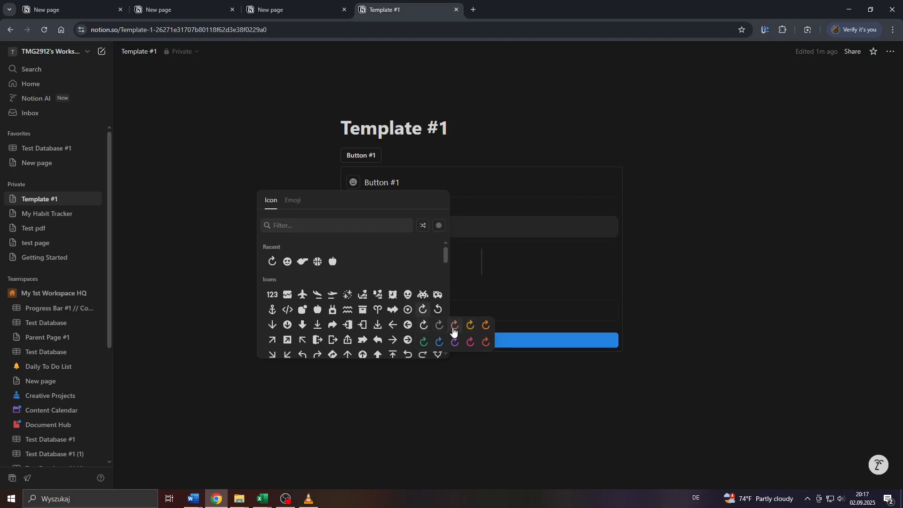
click(425, 343)
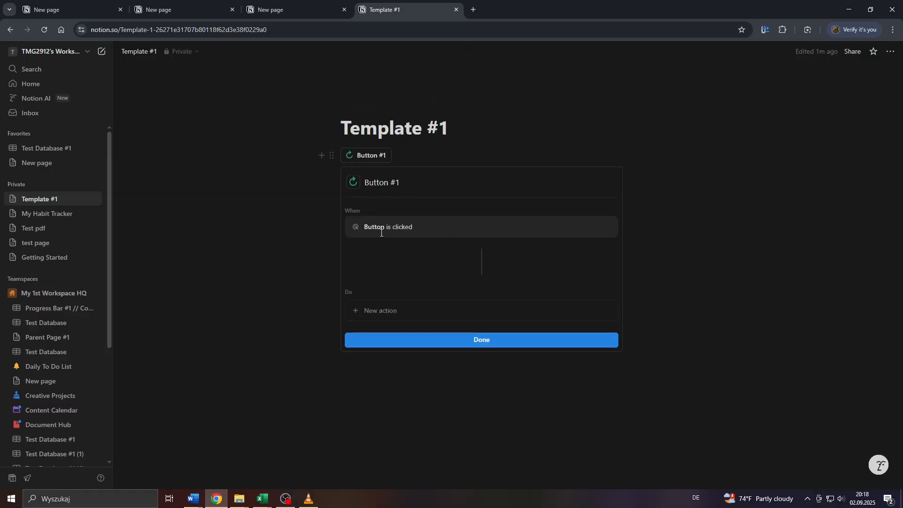
scroll(380, 234, up, 5)
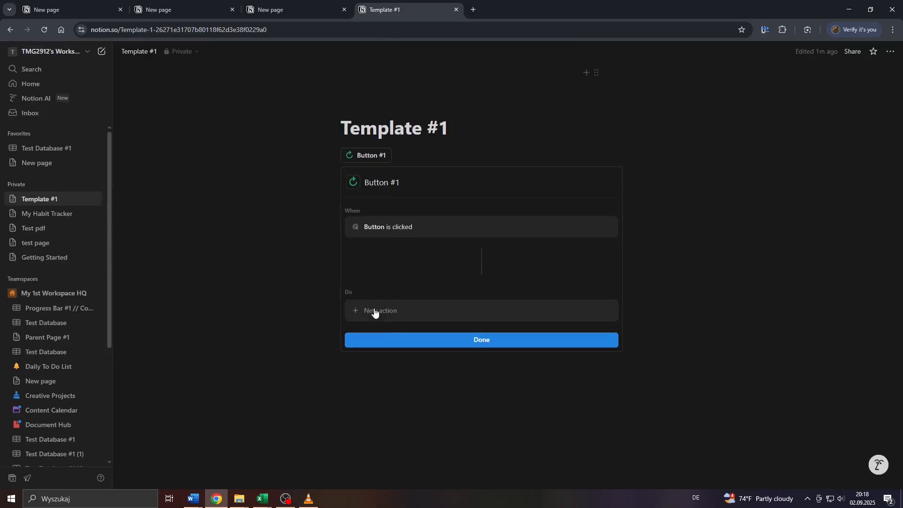
Look at the Section #1 text on the New page tab, and add an Insert blocks action to Button #1 on Template #1
click(374, 312)
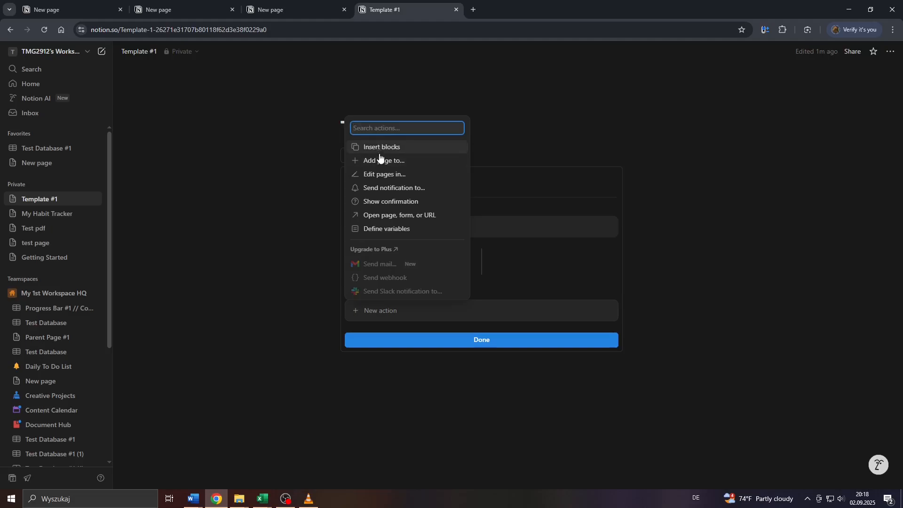
click(277, 10)
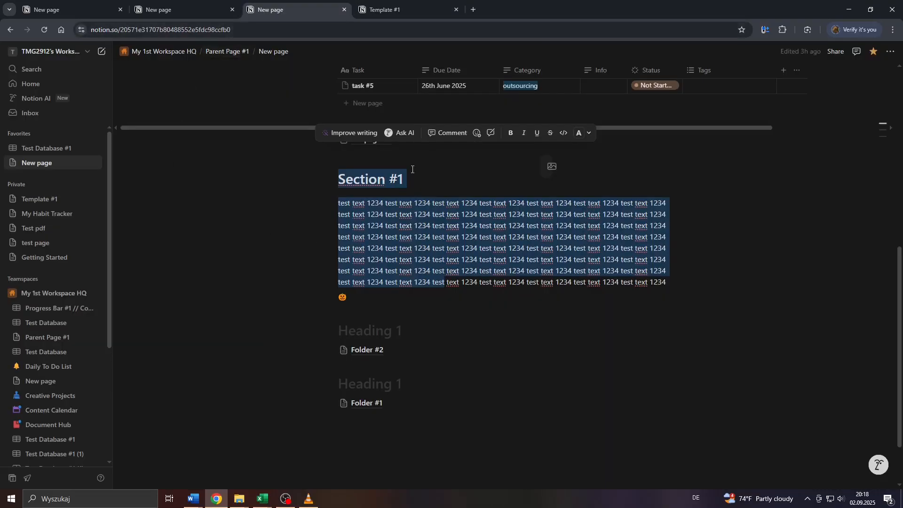
drag(345, 215, 520, 254)
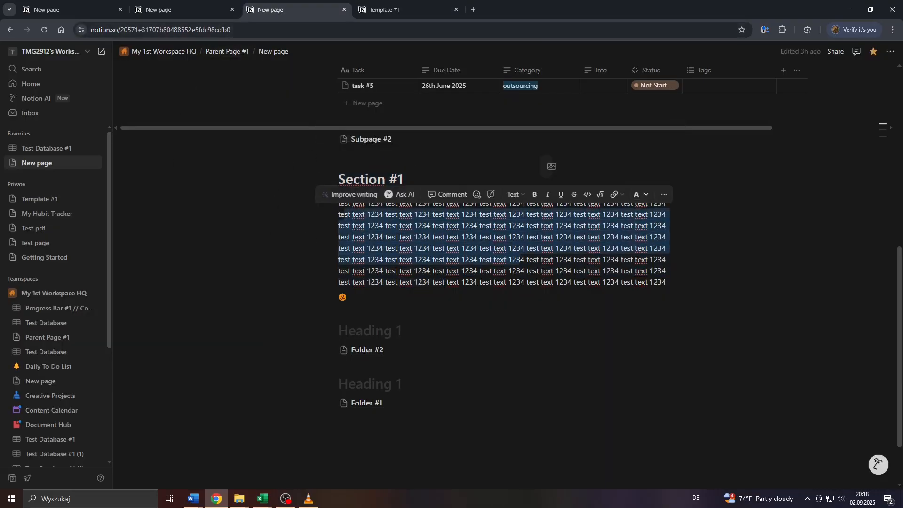
click(385, 9)
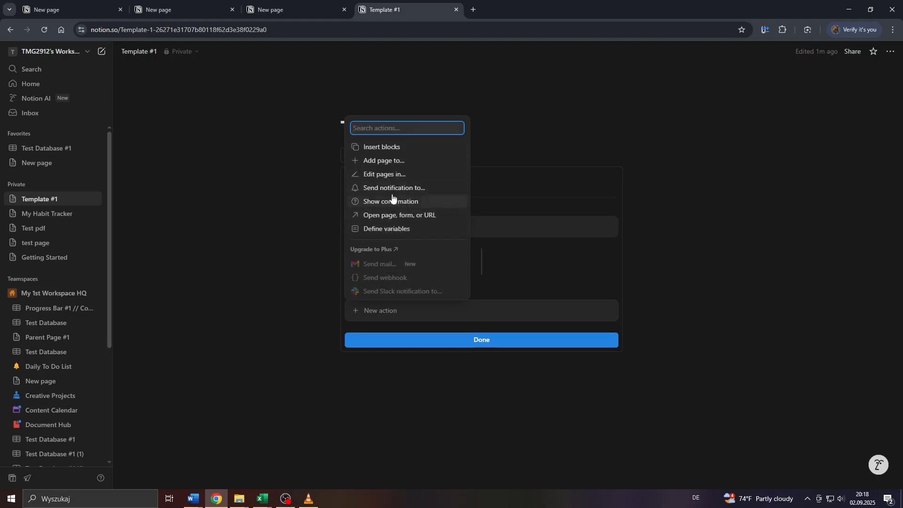
click(395, 147)
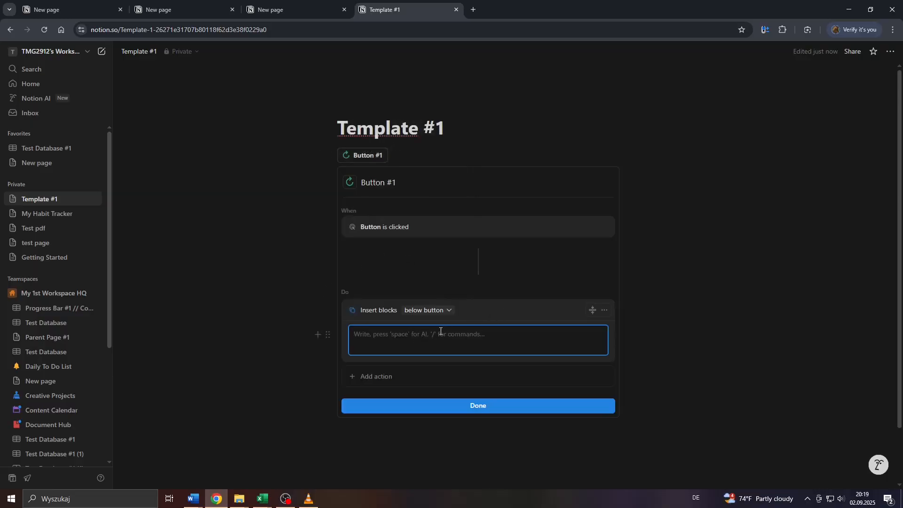
scroll(441, 331, up, 5)
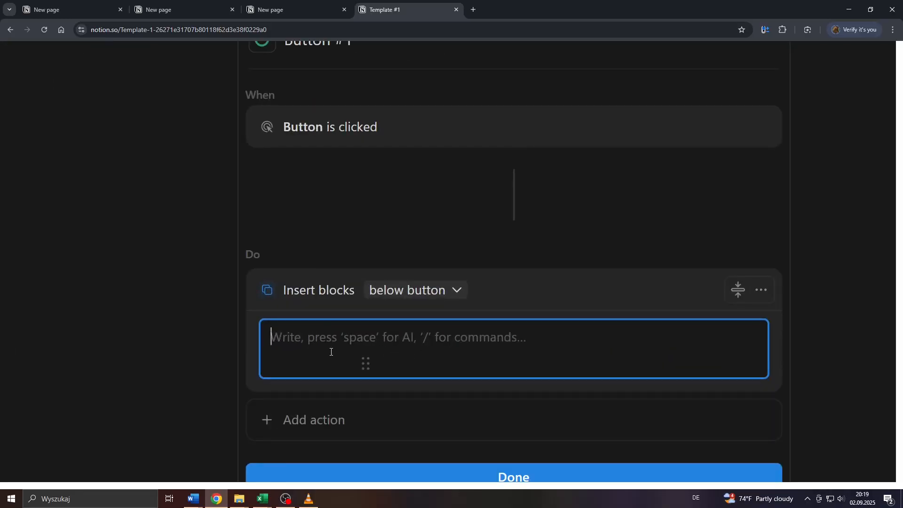
scroll(313, 158, up, 3)
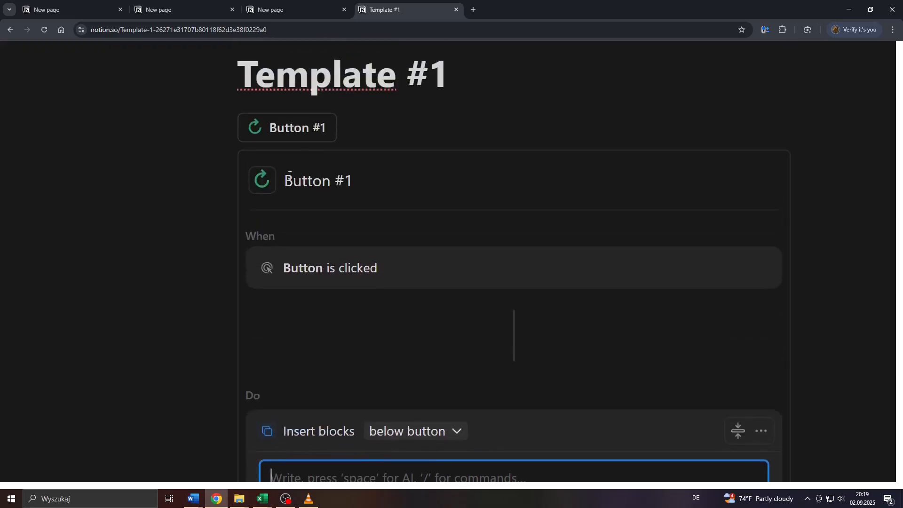
scroll(329, 291, down, 3)
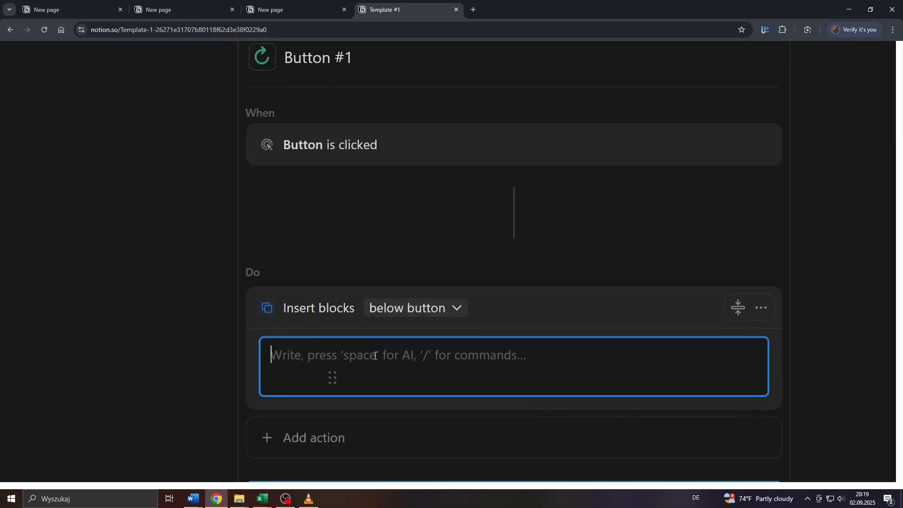
key(ctrl+0)
text(test te)
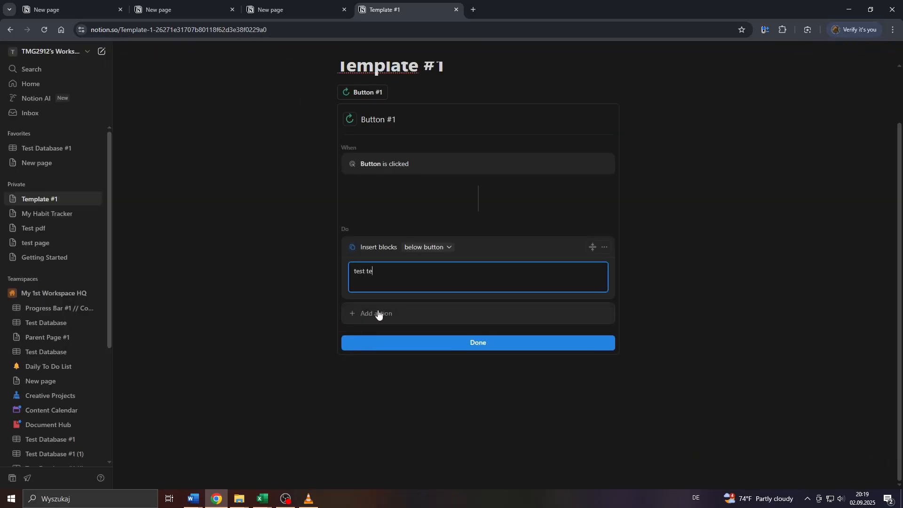
text(xt123)
key(ctrl+a)
key(BackSpace)
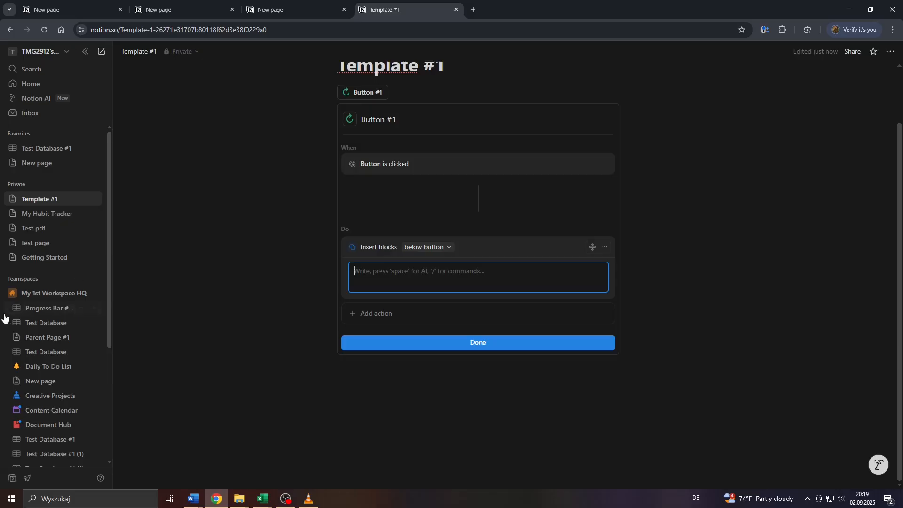
Copy the Section #1 heading, its text and the emoji from the New page tab into Button #1's Insert blocks action
click(268, 4)
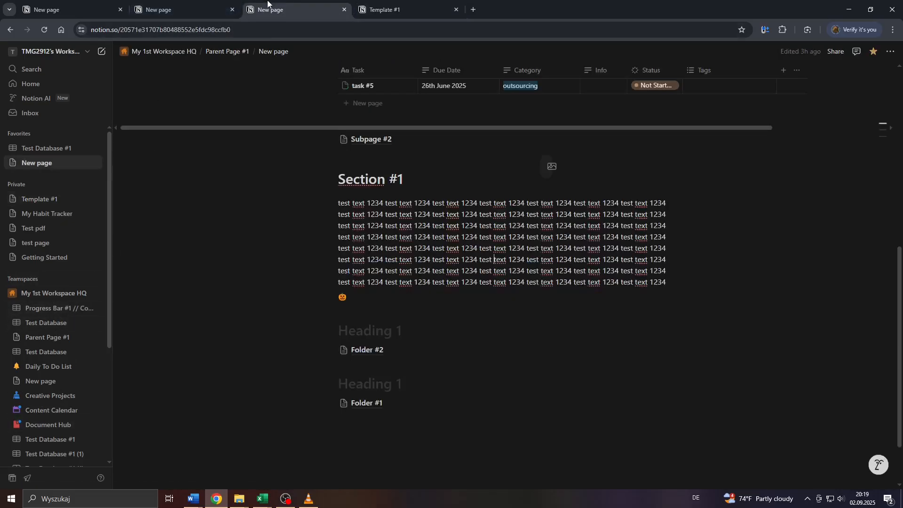
click(52, 405)
click(159, 279)
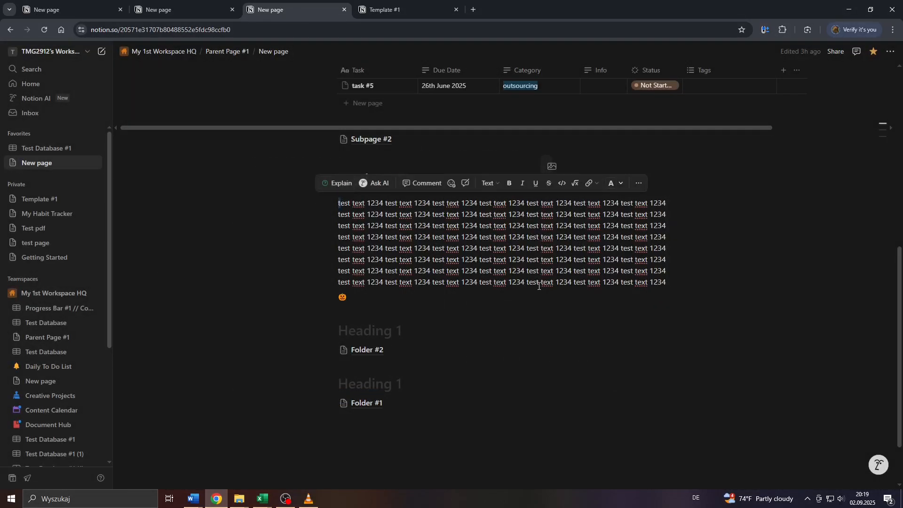
drag(539, 284, 535, 284)
drag(357, 296, 340, 179)
key(ctrl+c)
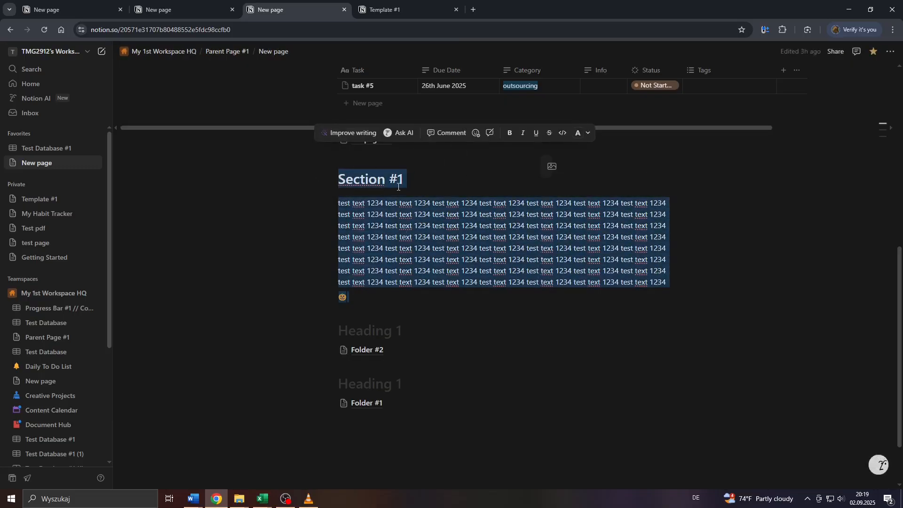
click(400, 3)
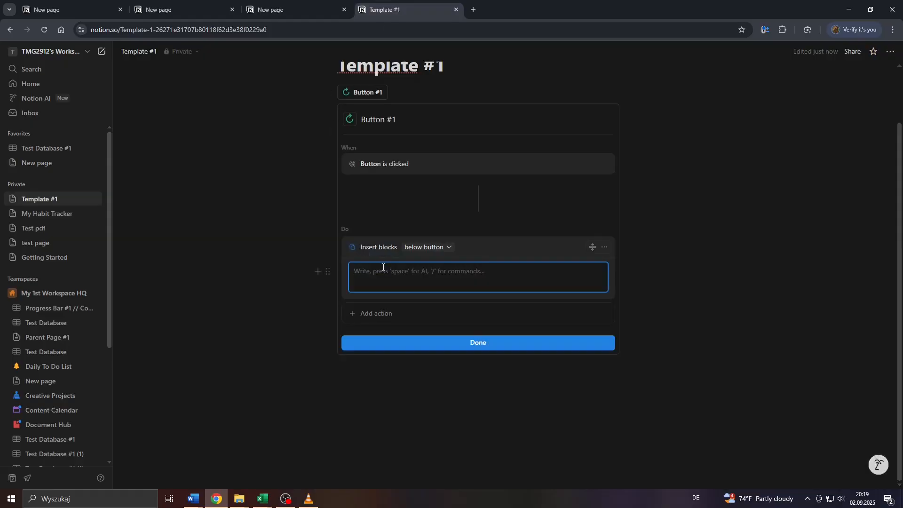
key(ctrl+v)
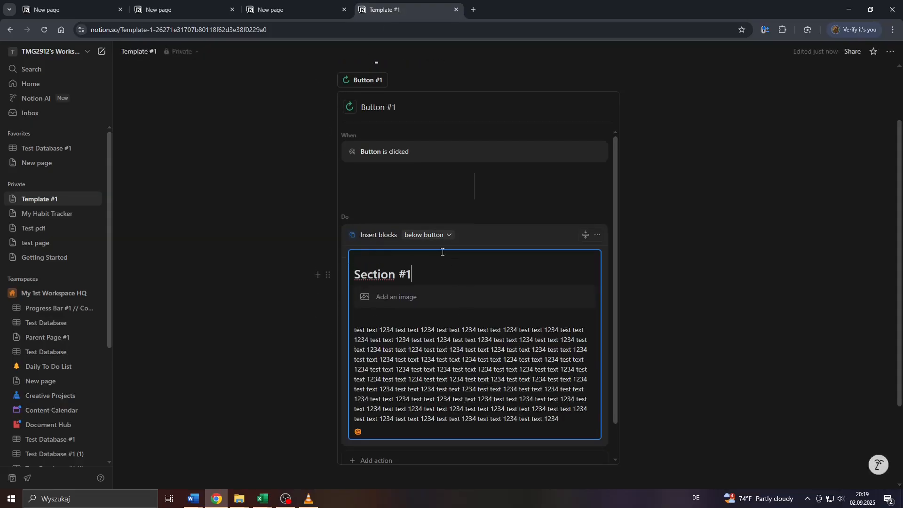
click(412, 263)
drag(533, 399, 395, 304)
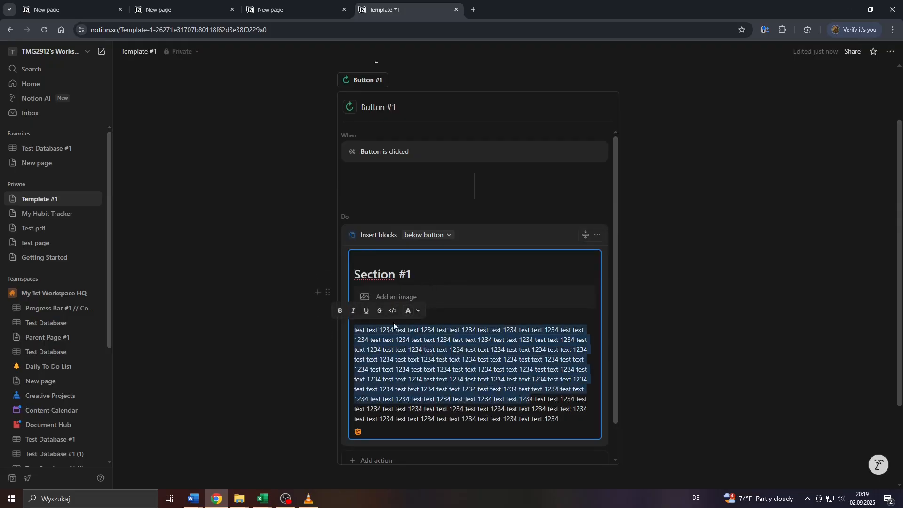
click(413, 299)
click(390, 263)
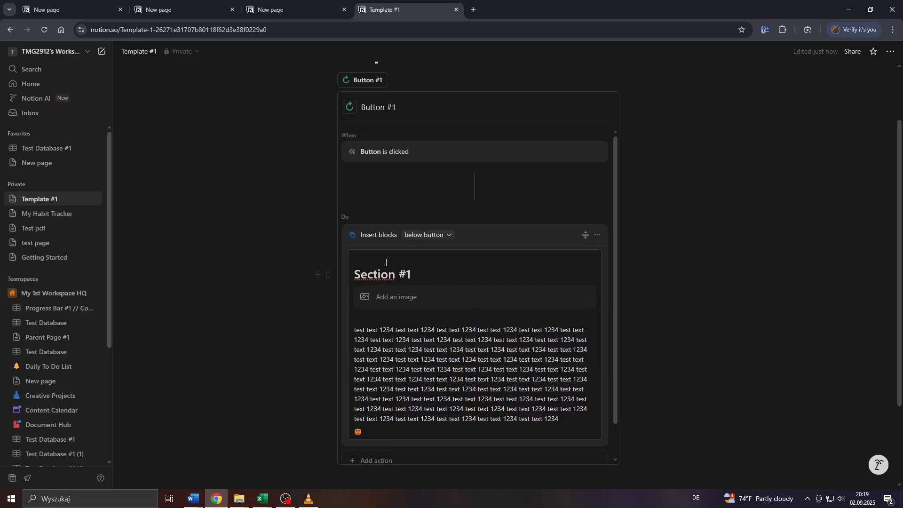
drag(415, 273, 354, 275)
click(423, 354)
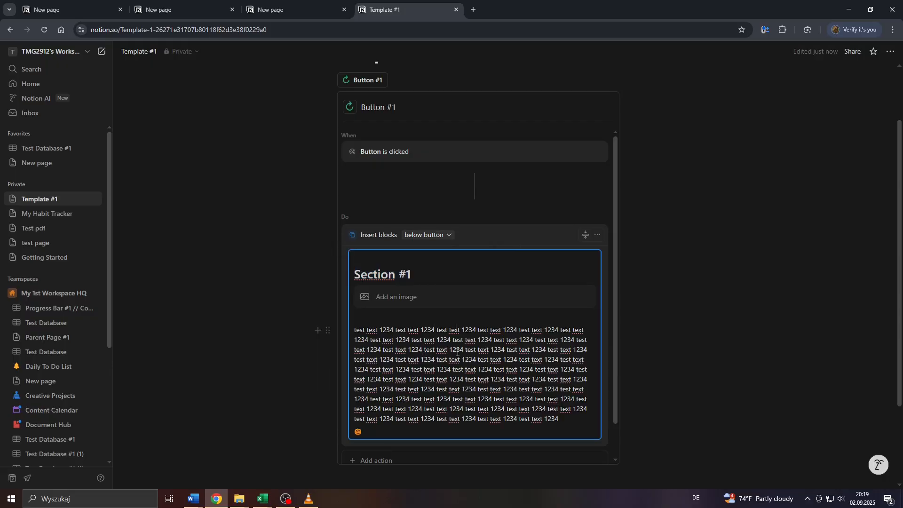
Try the above button placement for the inserted blocks and return it to below button
click(446, 237)
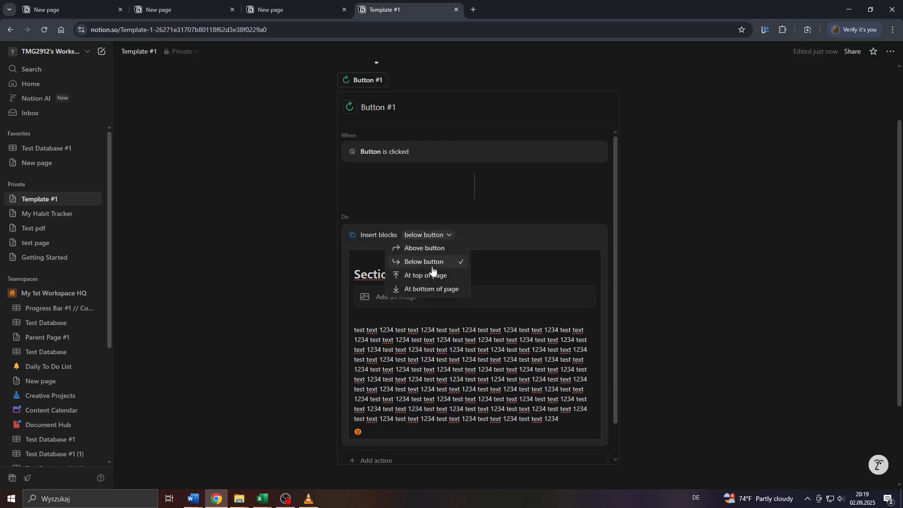
click(439, 254)
click(449, 237)
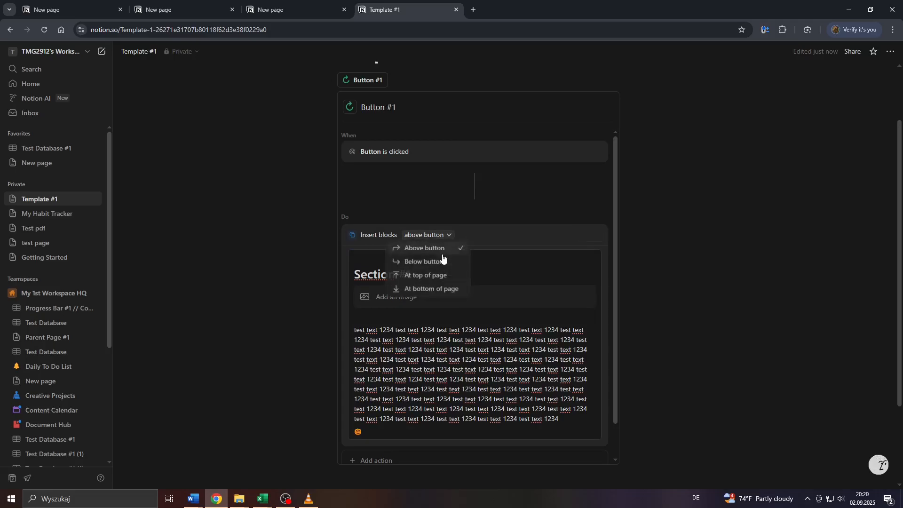
click(437, 261)
click(445, 235)
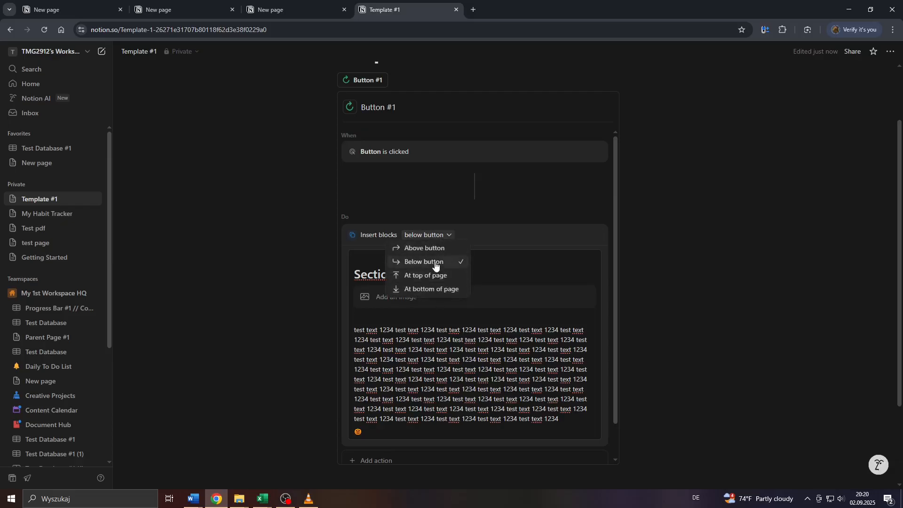
click(435, 264)
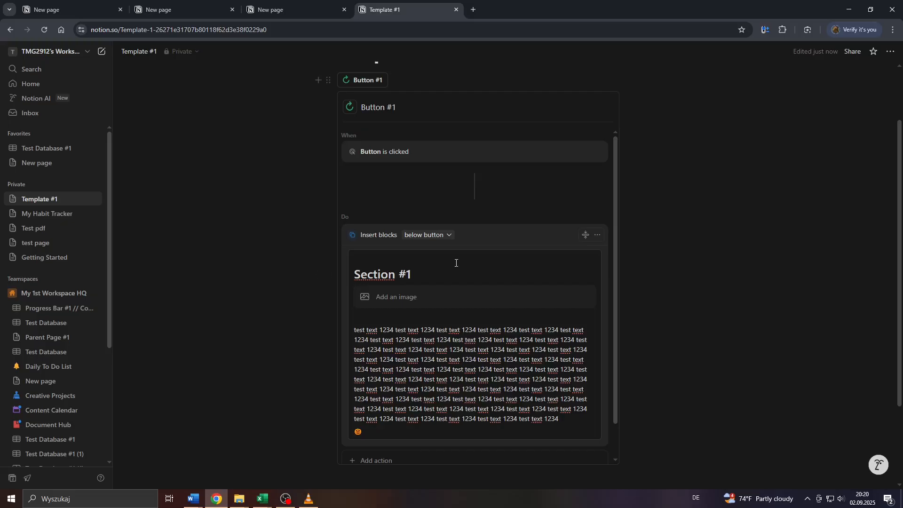
Duplicate the Insert blocks action holding the Section #1 content and look over both actions in Button #1's editor
click(597, 236)
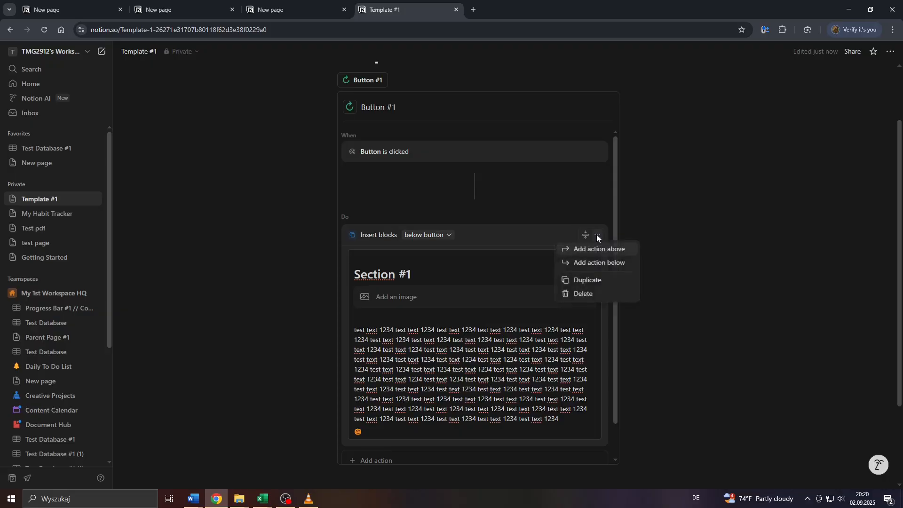
click(579, 280)
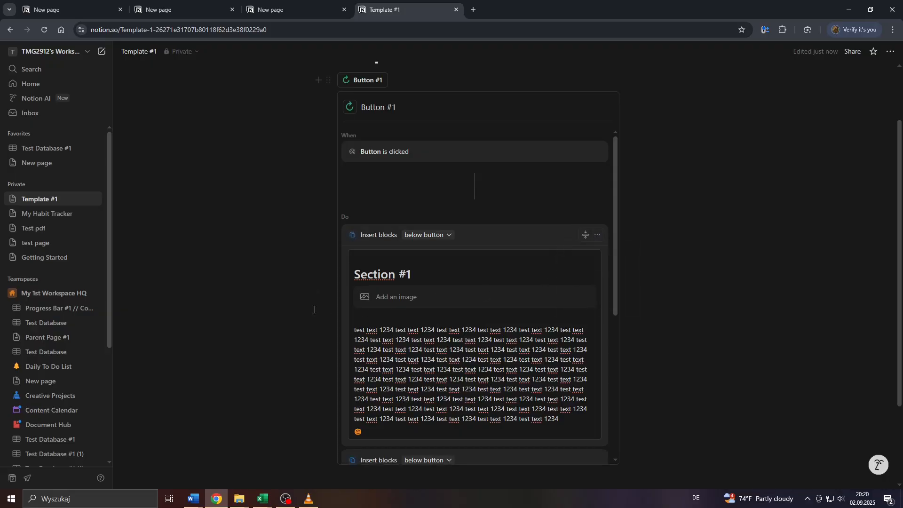
scroll(512, 343, down, 5)
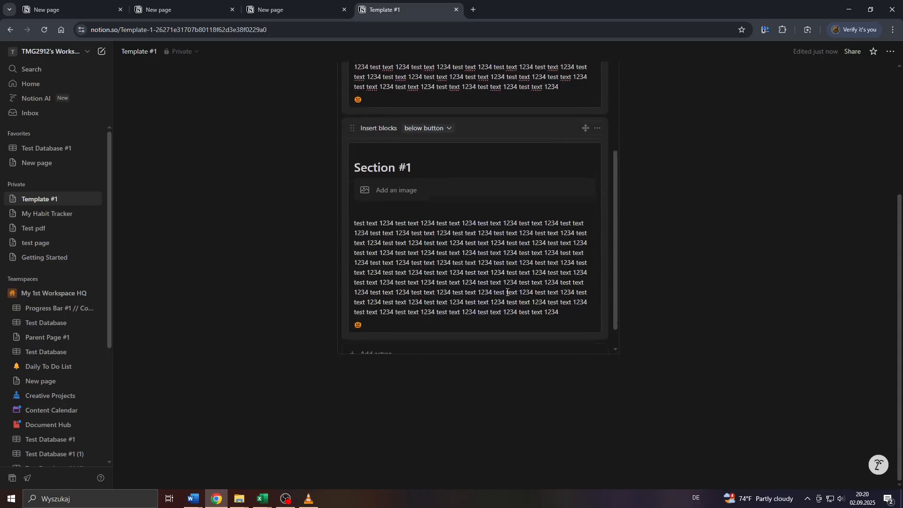
scroll(502, 292, up, 4)
scroll(505, 293, up, 2)
scroll(477, 232, down, 5)
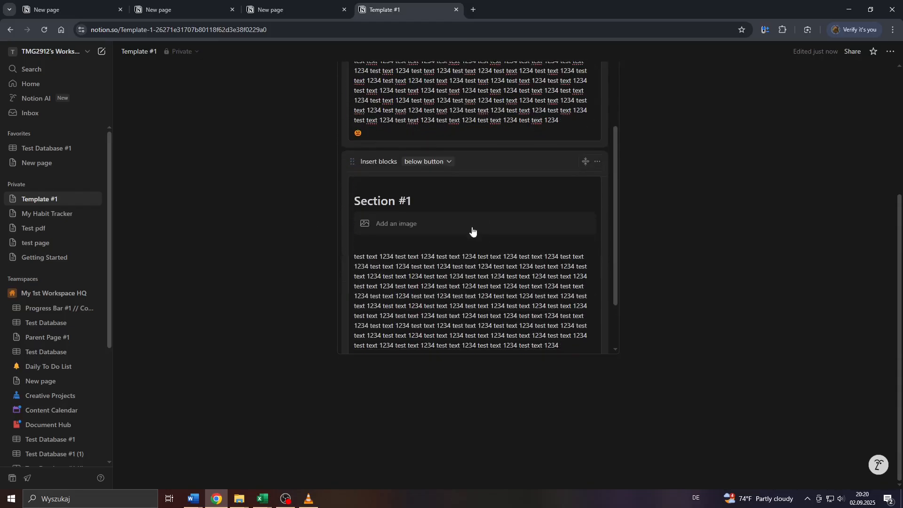
scroll(455, 226, down, 1)
scroll(461, 179, up, 5)
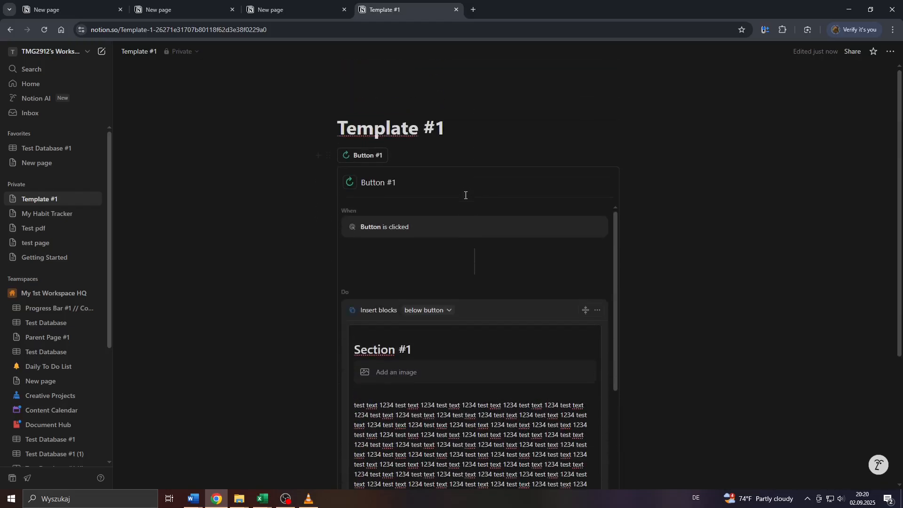
scroll(294, 329, down, 5)
scroll(473, 200, down, 8)
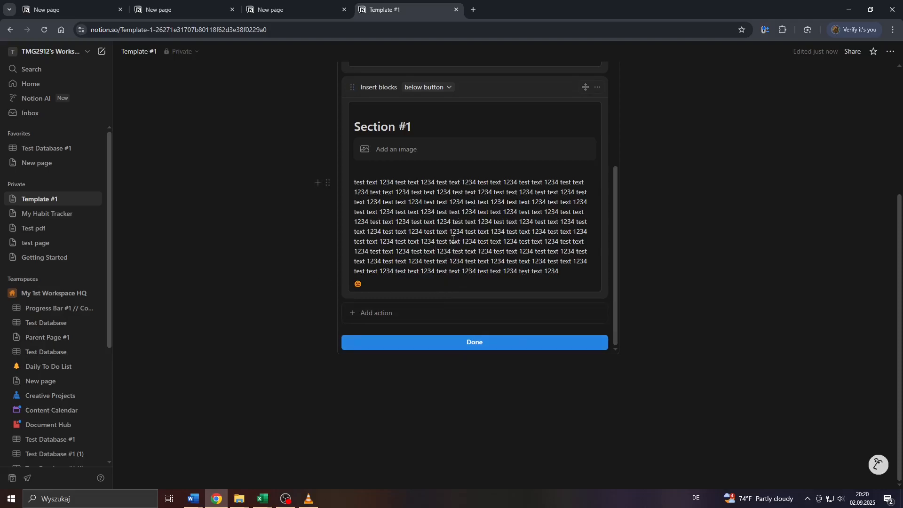
Add an Open page, form, or URL action to Button #1 and open its page selection
scroll(403, 157, up, 4)
scroll(396, 148, up, 5)
scroll(315, 222, down, 8)
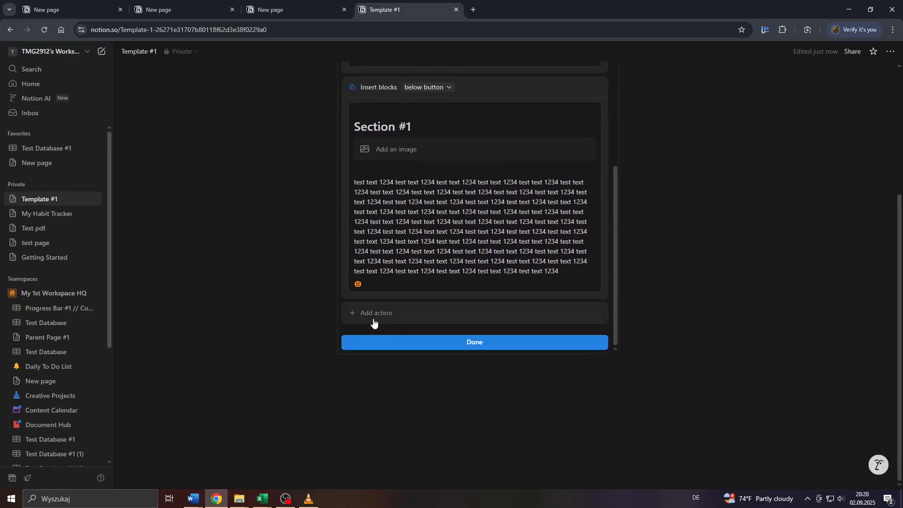
click(373, 318)
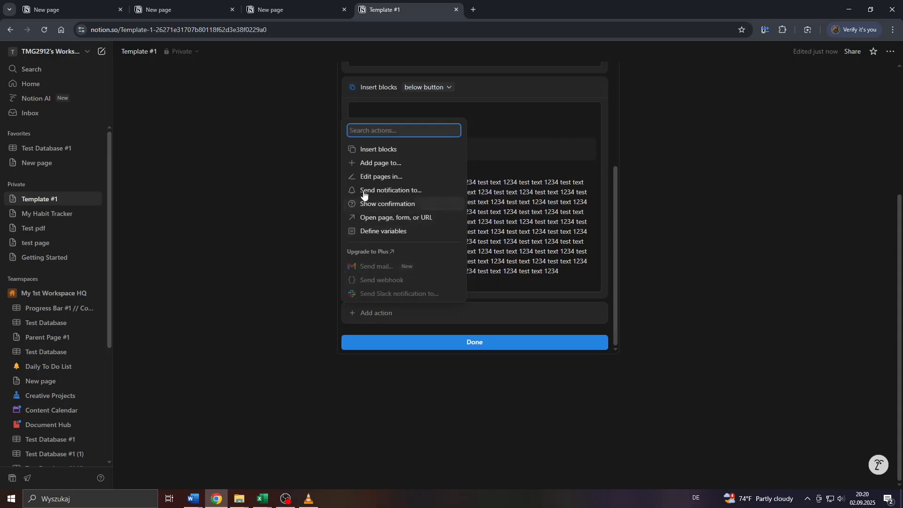
click(388, 217)
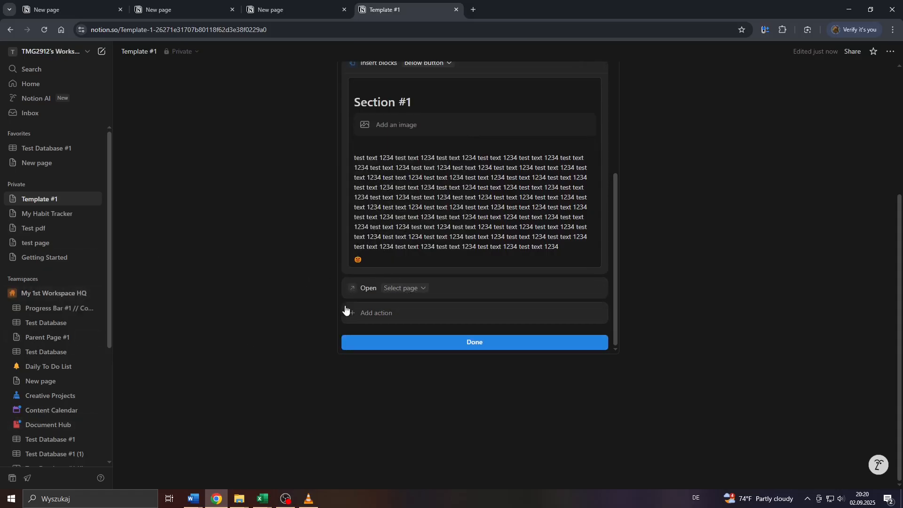
click(422, 291)
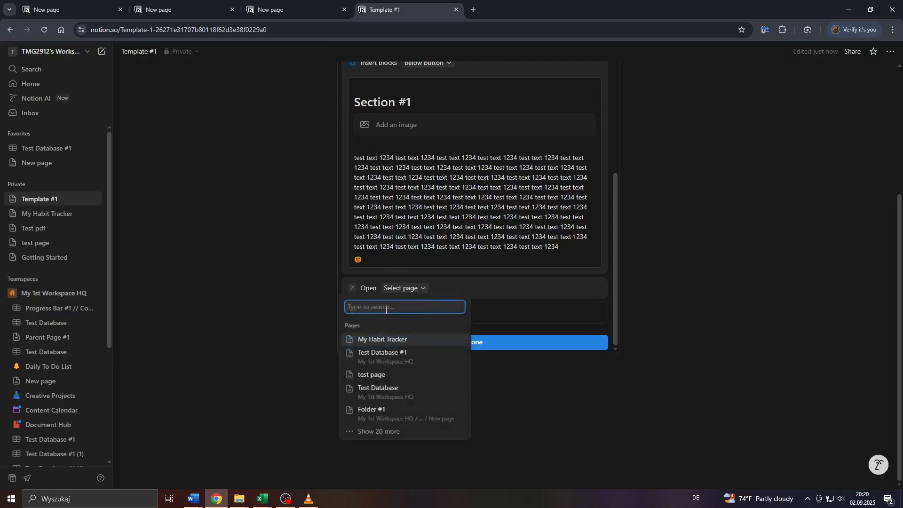
text(h)
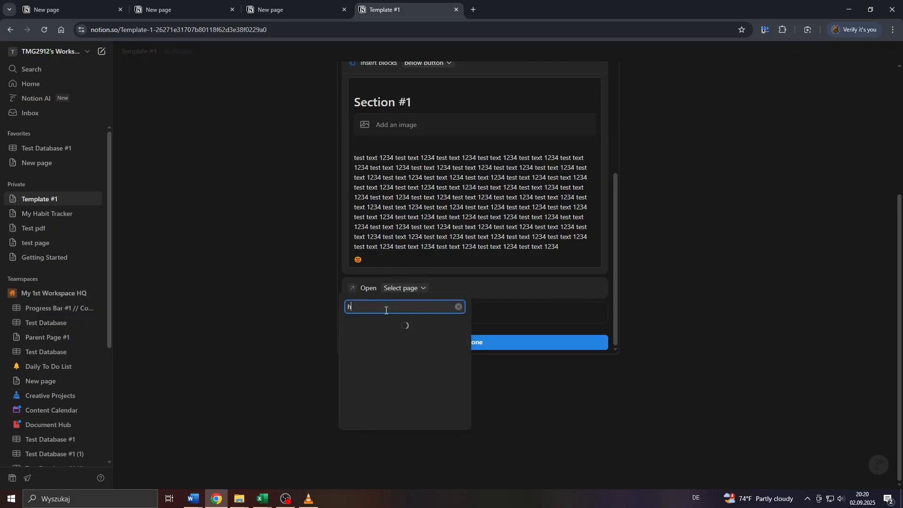
key(BackSpace)
text(cal)
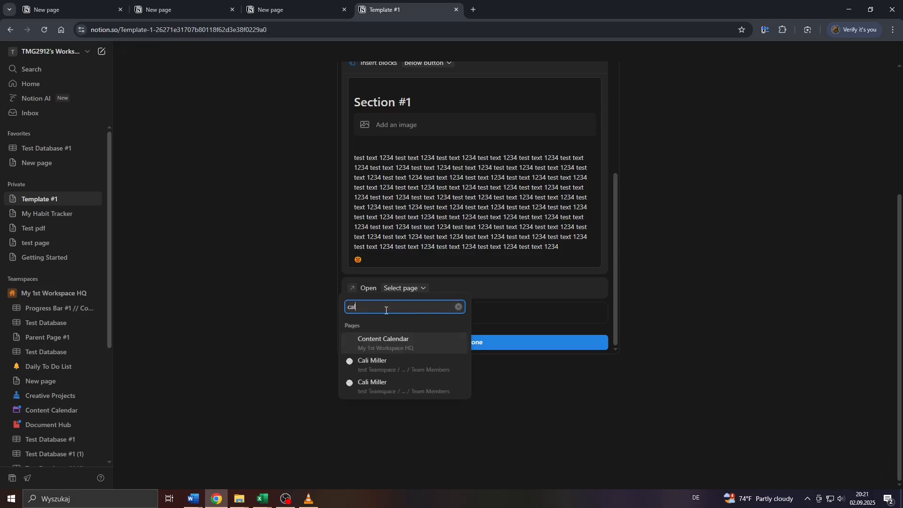
key(BackSpace)
key(BackSpace)
text(ga)
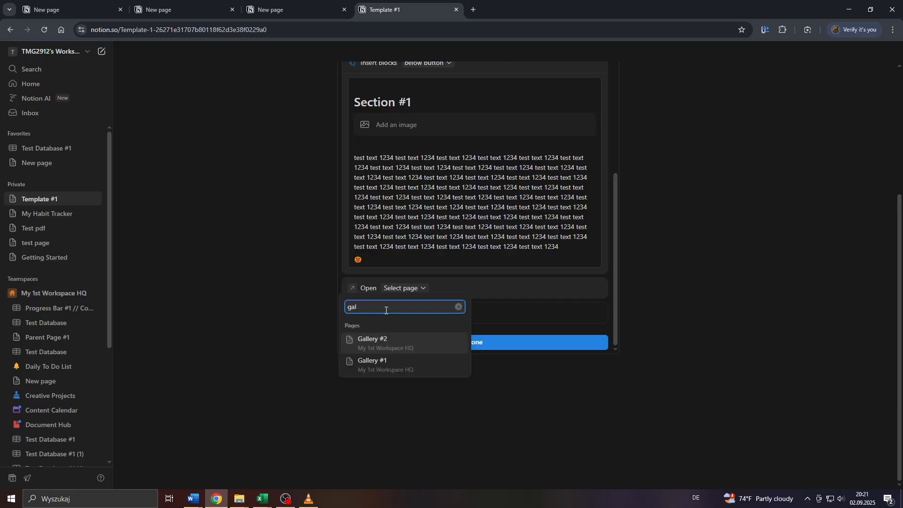
key(BackSpace)
key(BackSpace)
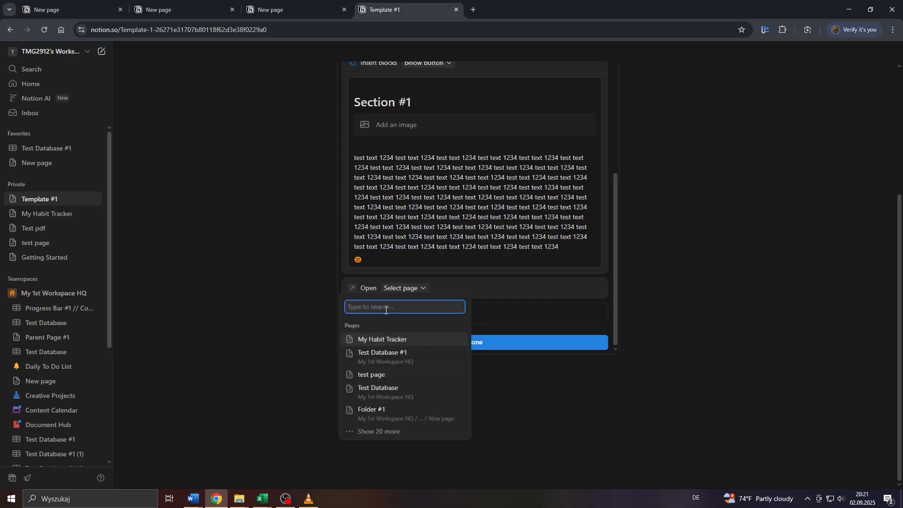
Expand the list of available pages and choose My Habit Tracker as the page Button #1 opens
click(371, 431)
scroll(404, 217, down, 2)
scroll(404, 217, down, 1)
scroll(419, 260, down, 2)
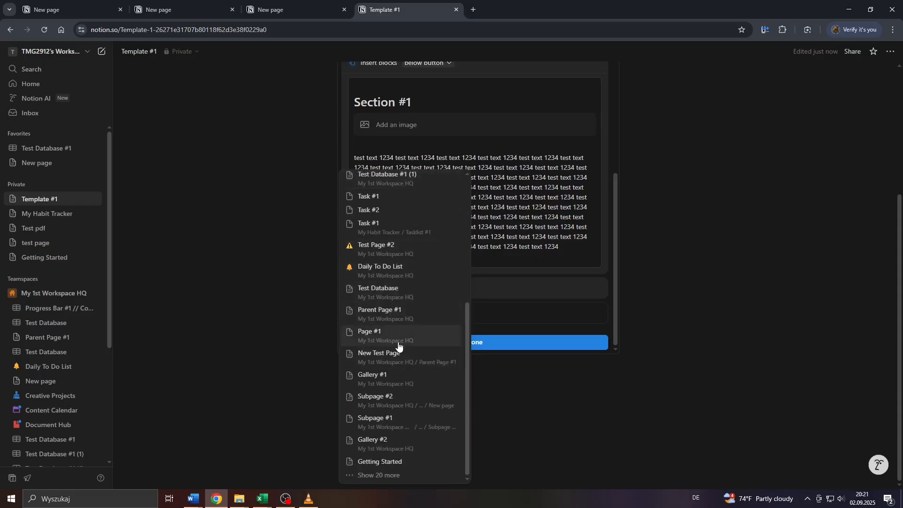
scroll(399, 346, up, 5)
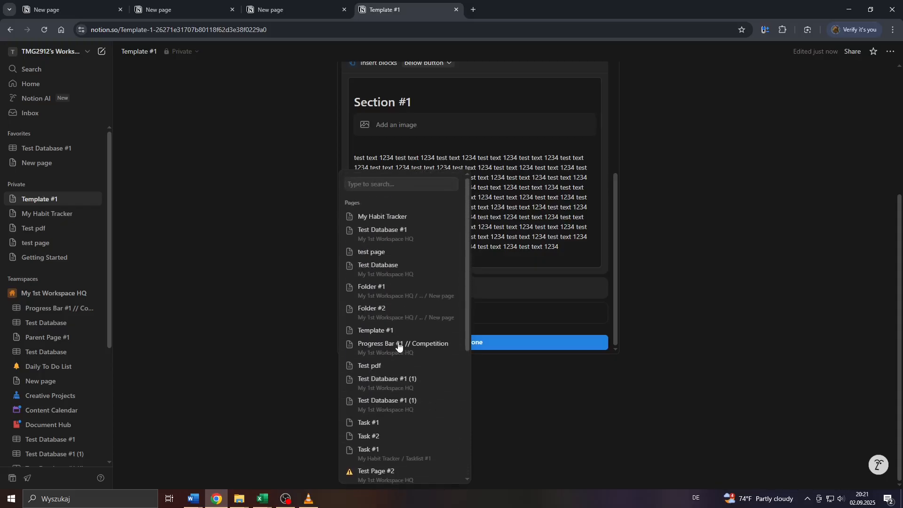
click(383, 217)
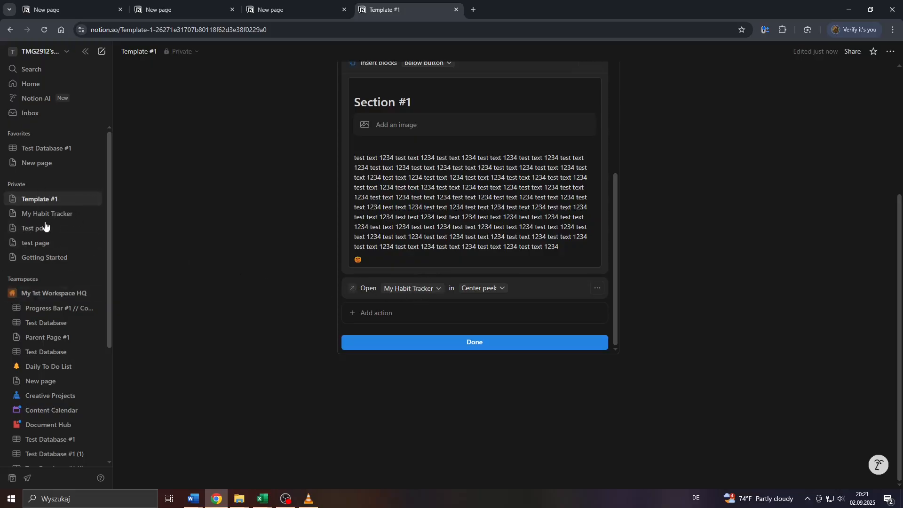
scroll(38, 225, down, 4)
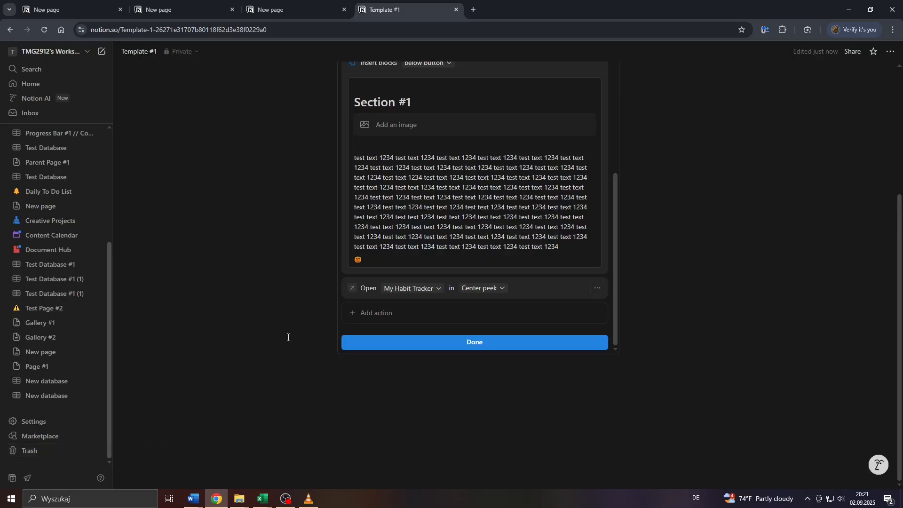
Try Side peek and Full page as the Open action's display mode and return it to Center peek
click(479, 289)
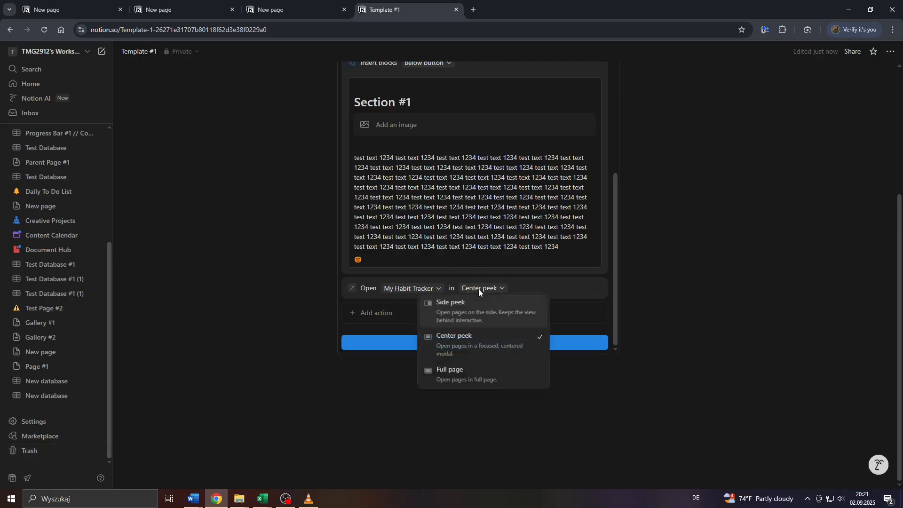
click(474, 311)
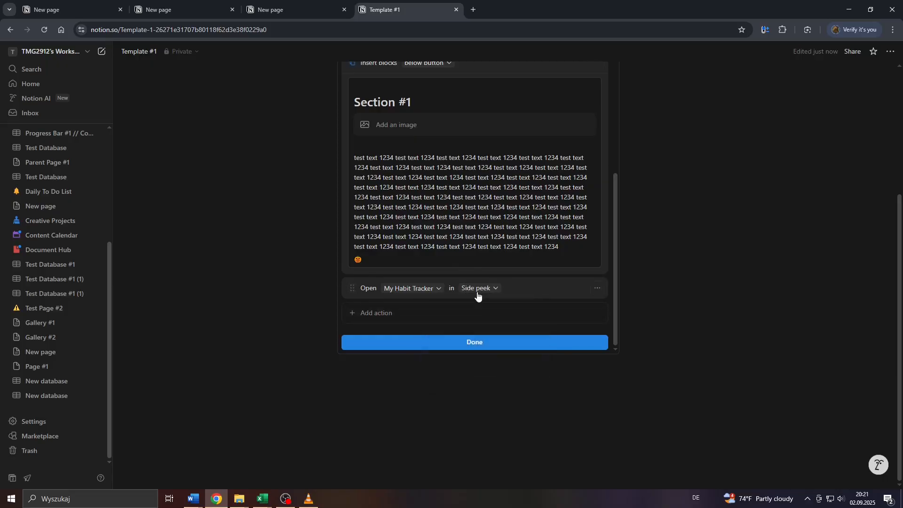
click(478, 294)
click(471, 338)
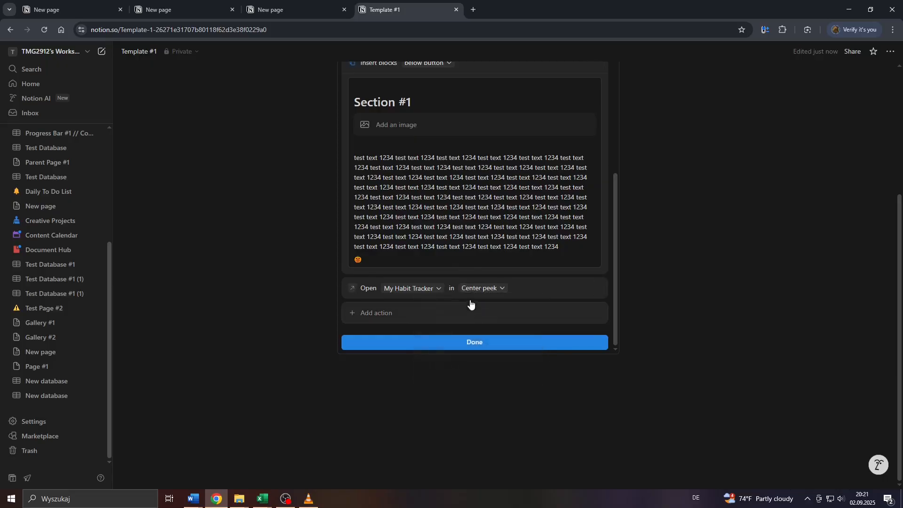
click(471, 295)
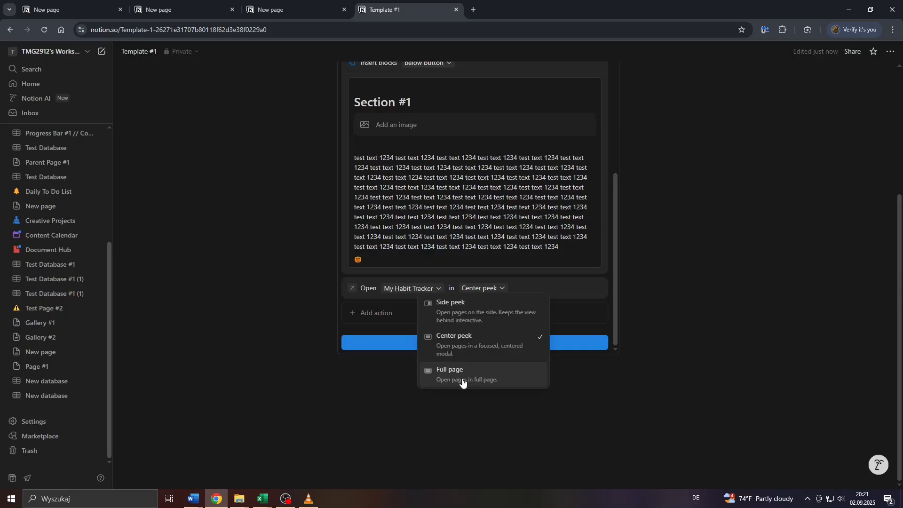
click(463, 384)
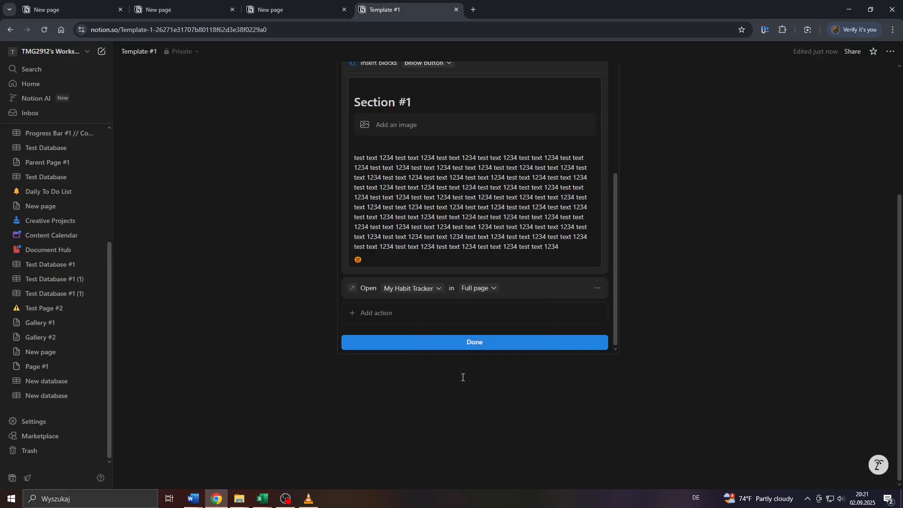
click(477, 292)
click(468, 335)
Review Button #1's actions and finish editing the button
scroll(413, 215, up, 5)
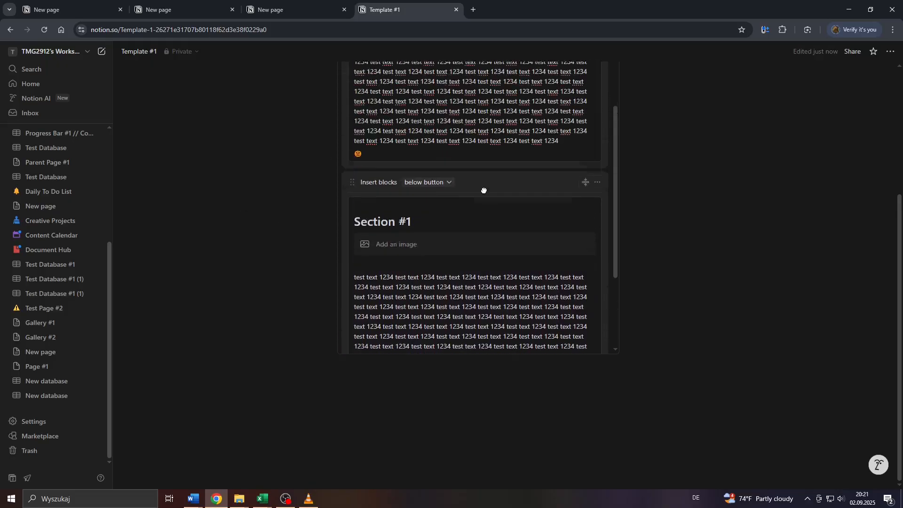
scroll(438, 185, down, 5)
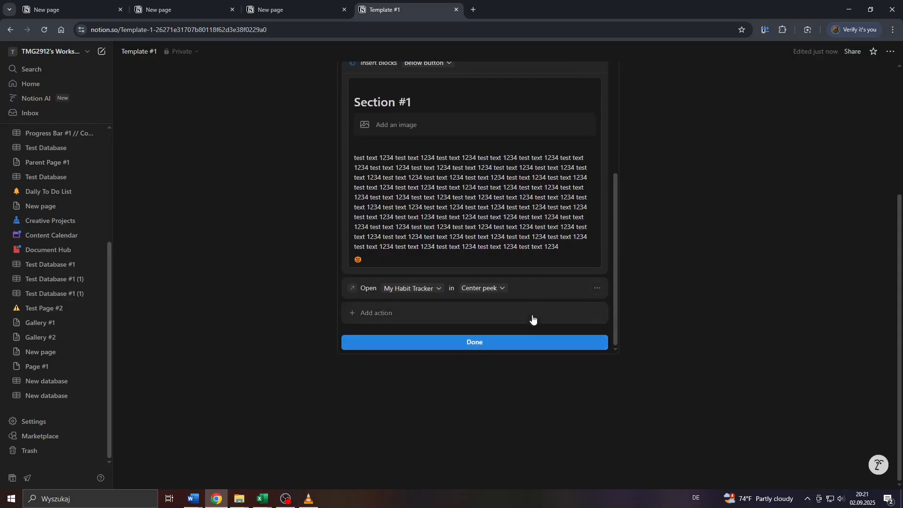
click(475, 343)
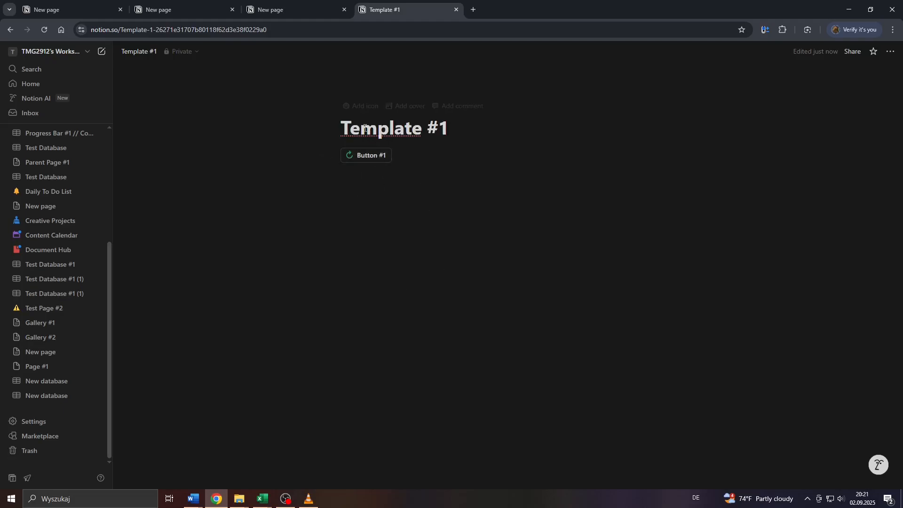
Run Button #1 on Template #1 and close the My Habit Tracker peek
scroll(360, 117, up, 5)
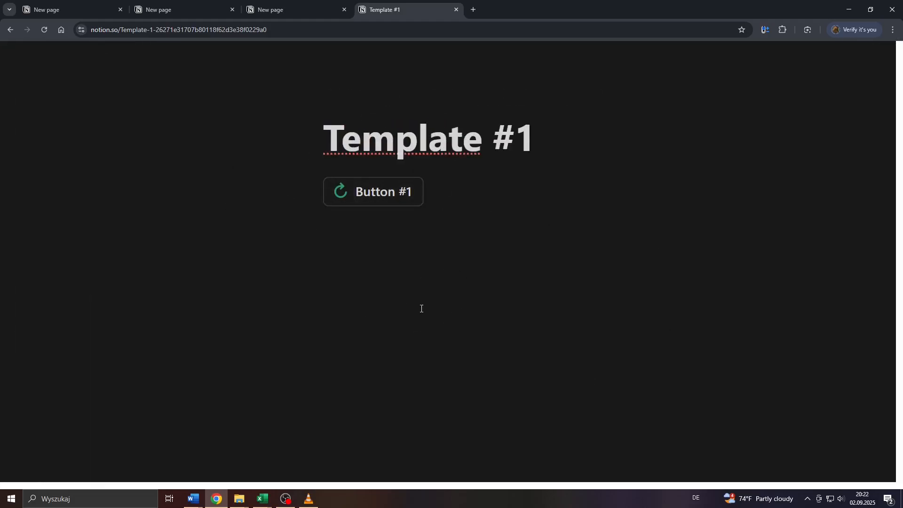
scroll(380, 313, down, 5)
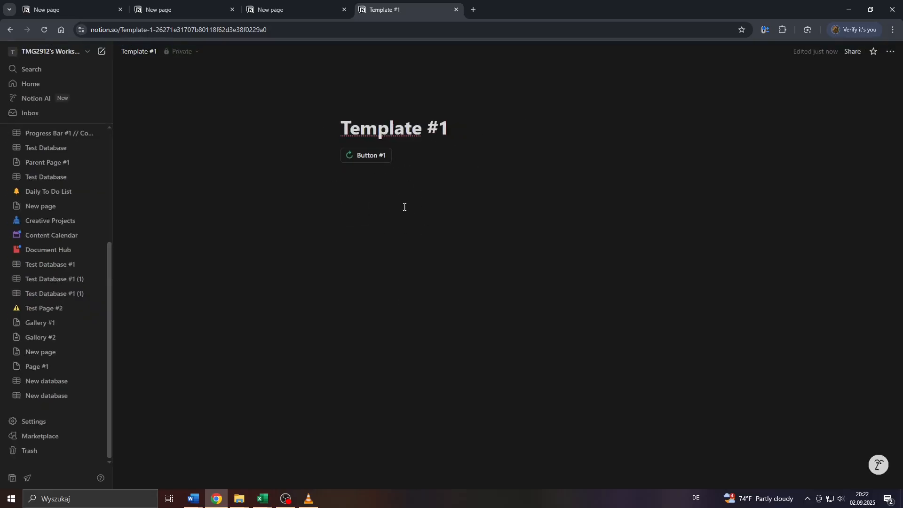
click(370, 155)
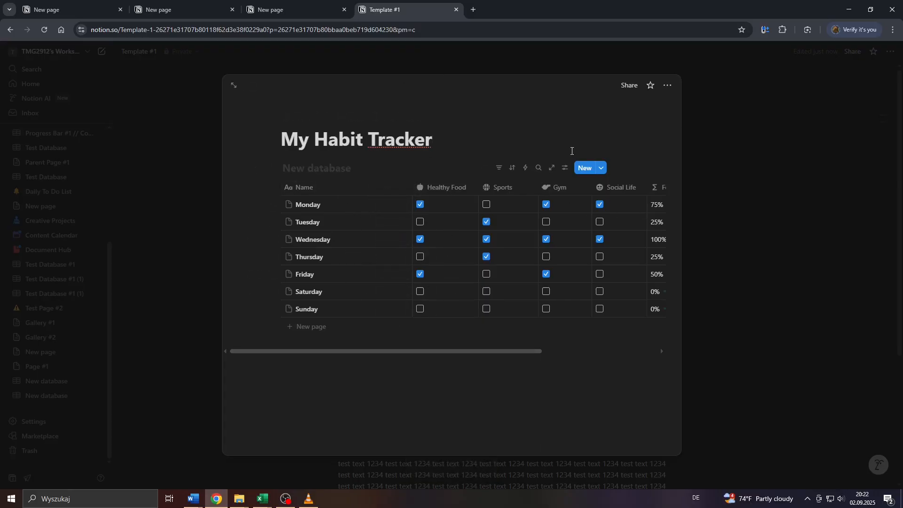
click(719, 217)
Select the first inserted Section #1 and look over both inserted sections below Button #1
drag(719, 217, 280, 243)
scroll(292, 243, down, 4)
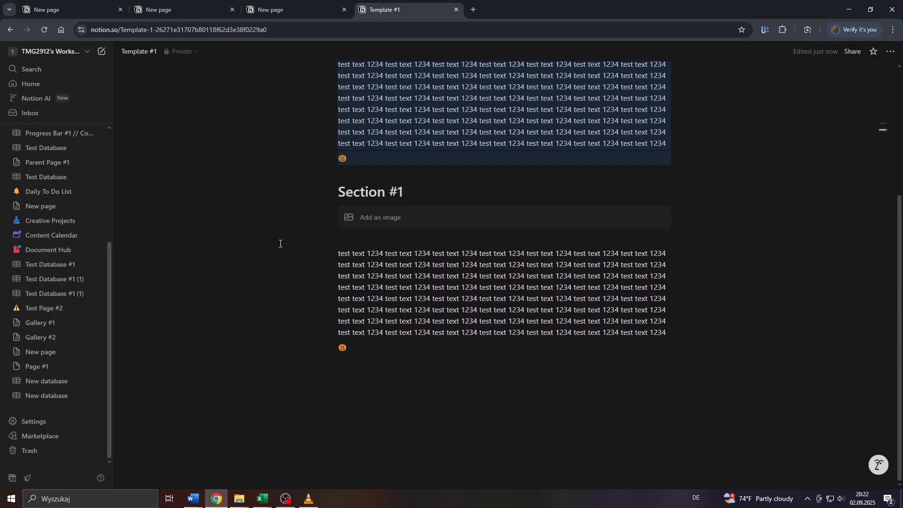
scroll(395, 265, up, 4)
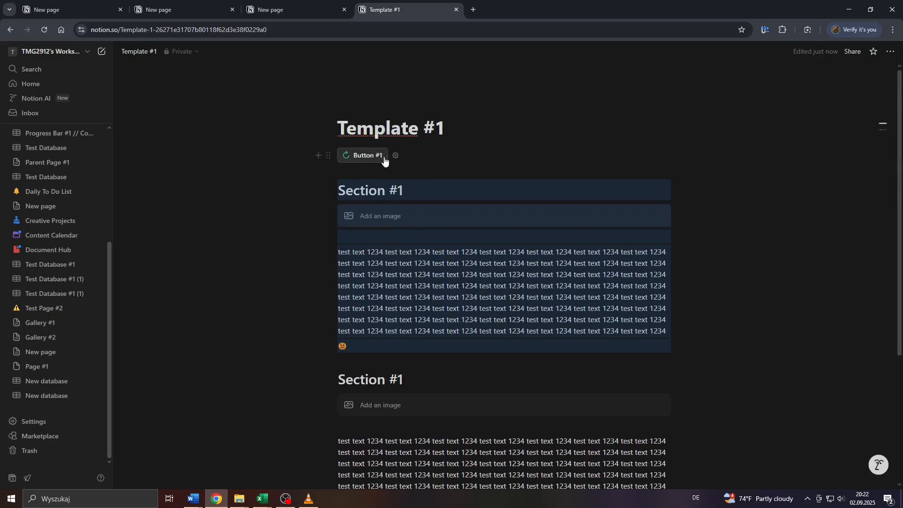
scroll(379, 254, down, 4)
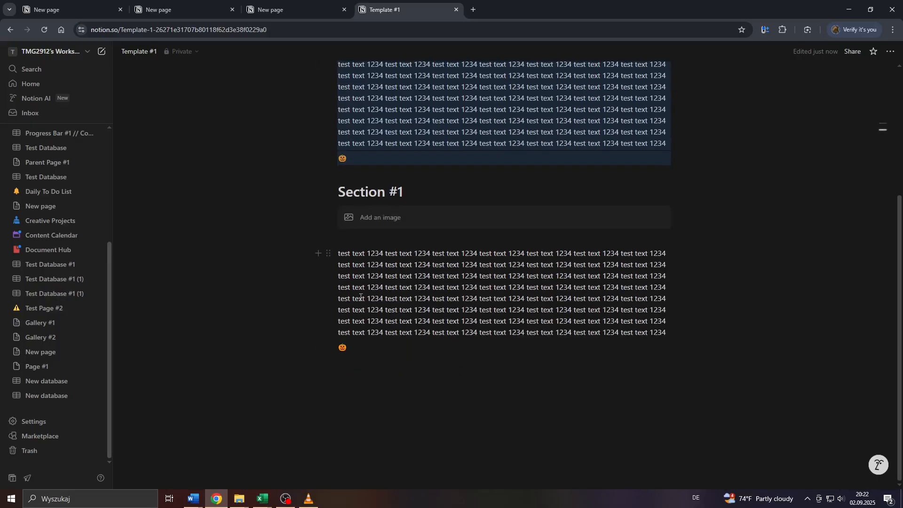
scroll(387, 278, up, 4)
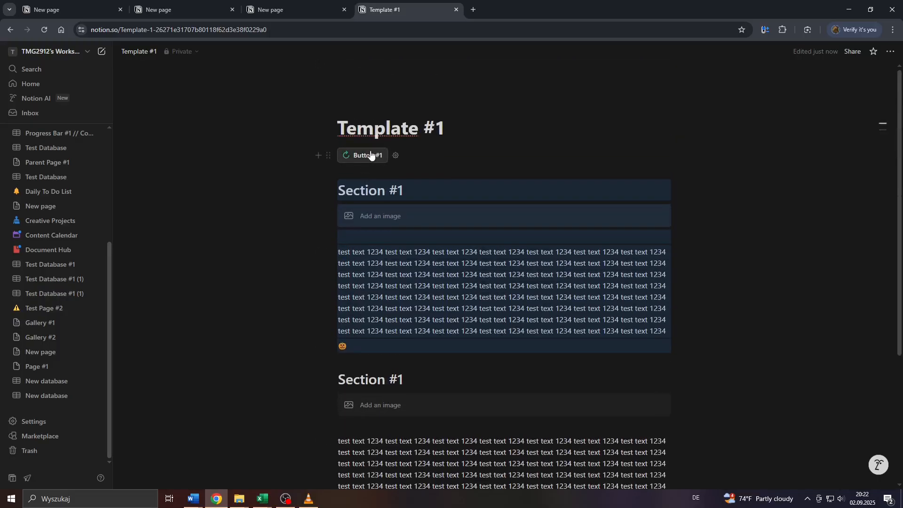
scroll(402, 321, down, 4)
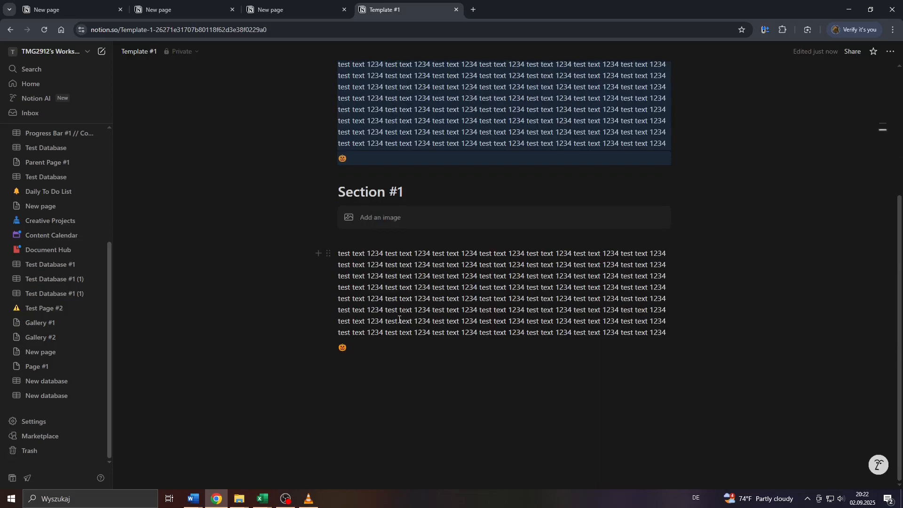
scroll(400, 320, up, 4)
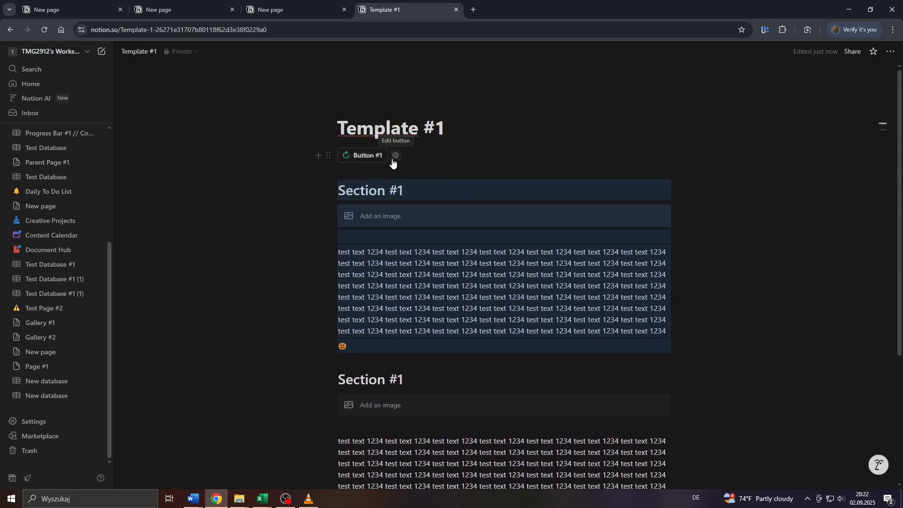
Reopen Button #1's editor to look over its actions and close it without changes
click(394, 156)
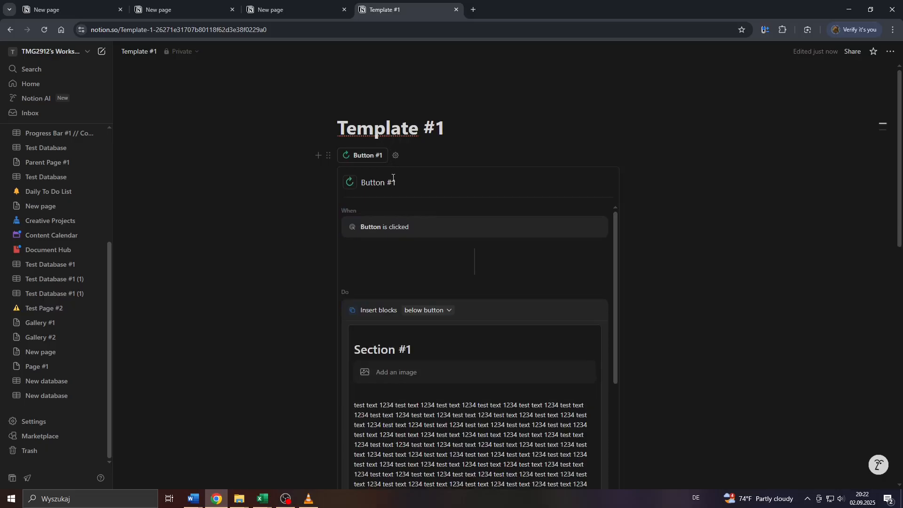
scroll(456, 282, down, 10)
scroll(453, 283, down, 5)
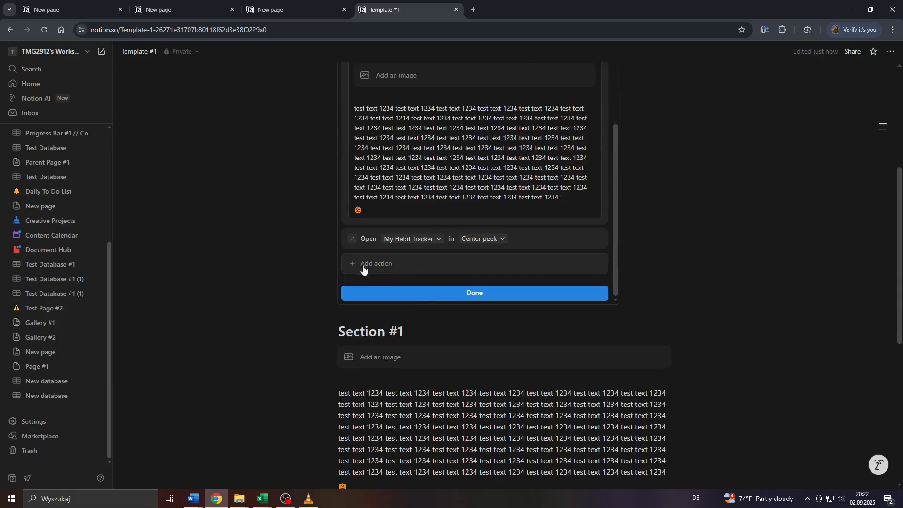
click(413, 293)
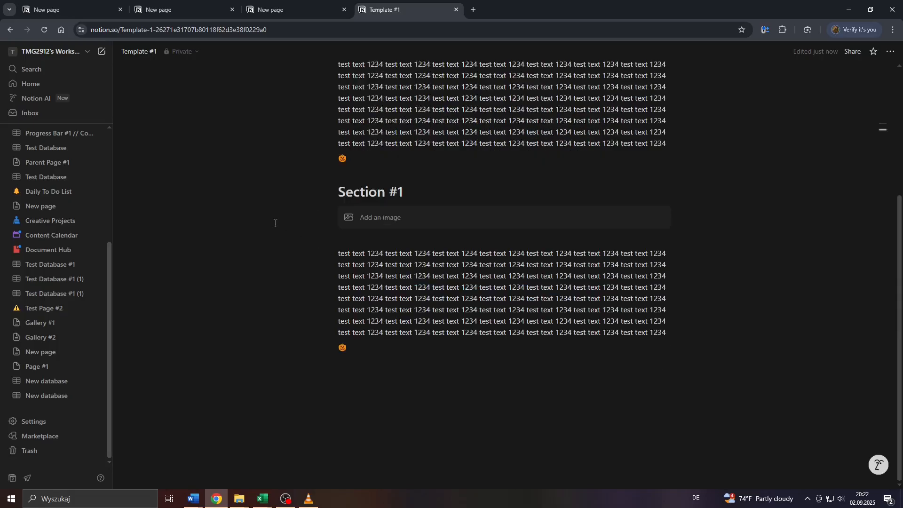
Insert a button named Button #2 below the last Section #1 and give it a Send notification to action
scroll(275, 223, up, 5)
scroll(413, 175, down, 5)
click(369, 358)
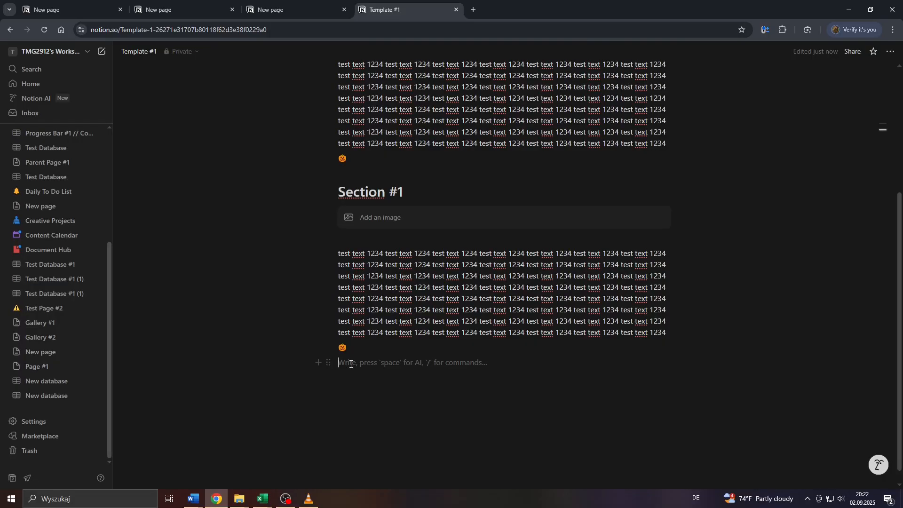
text(/bu)
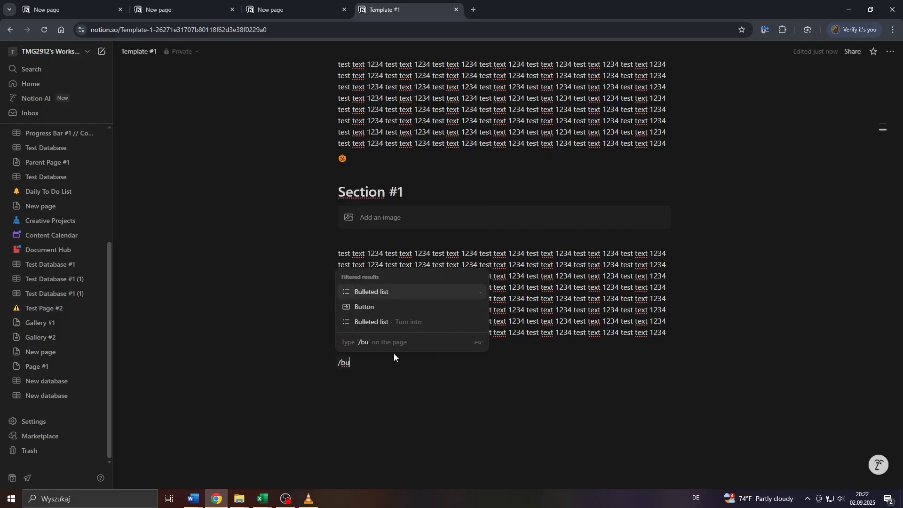
click(375, 307)
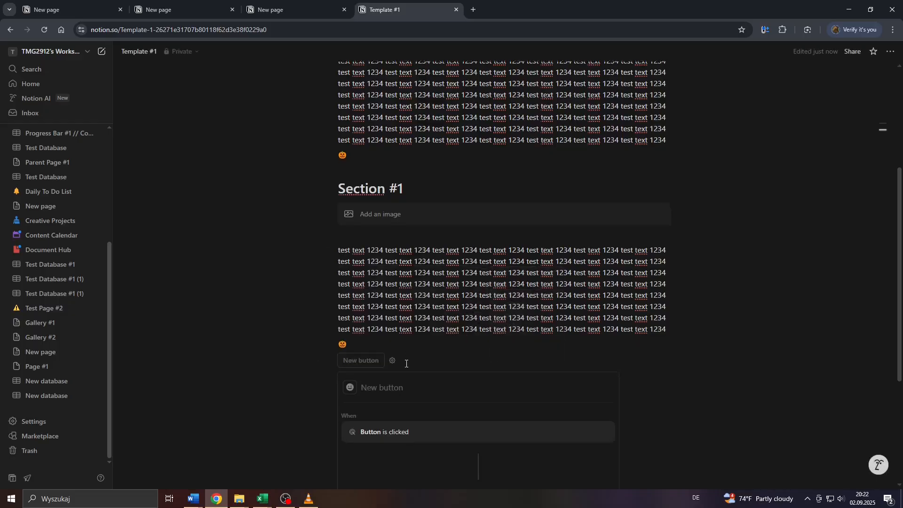
text(Button #2)
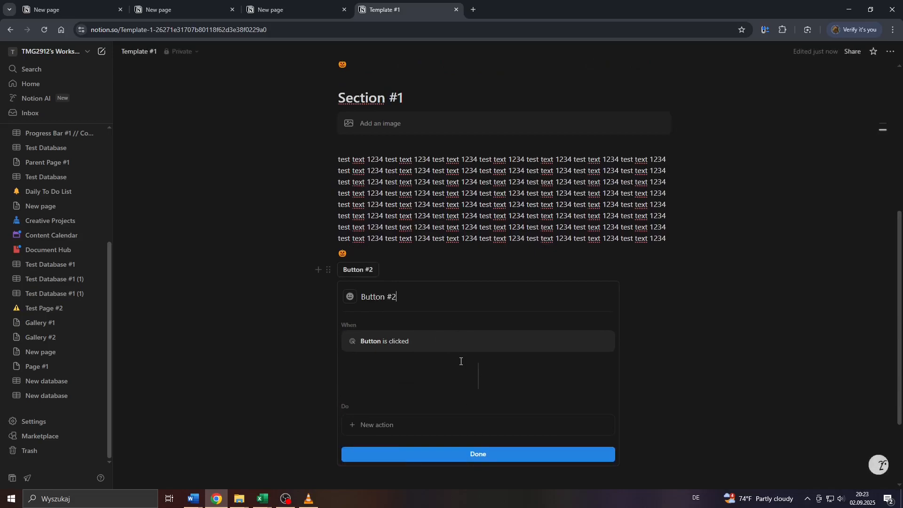
click(383, 432)
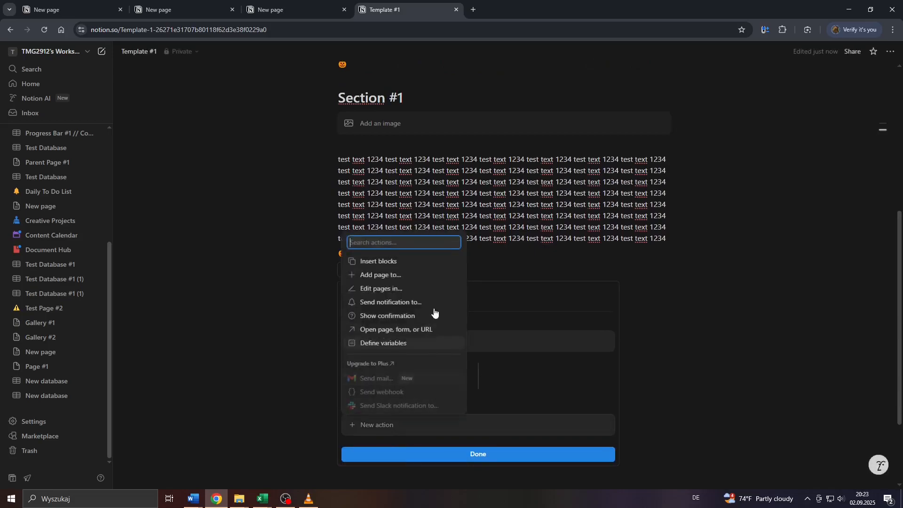
click(405, 307)
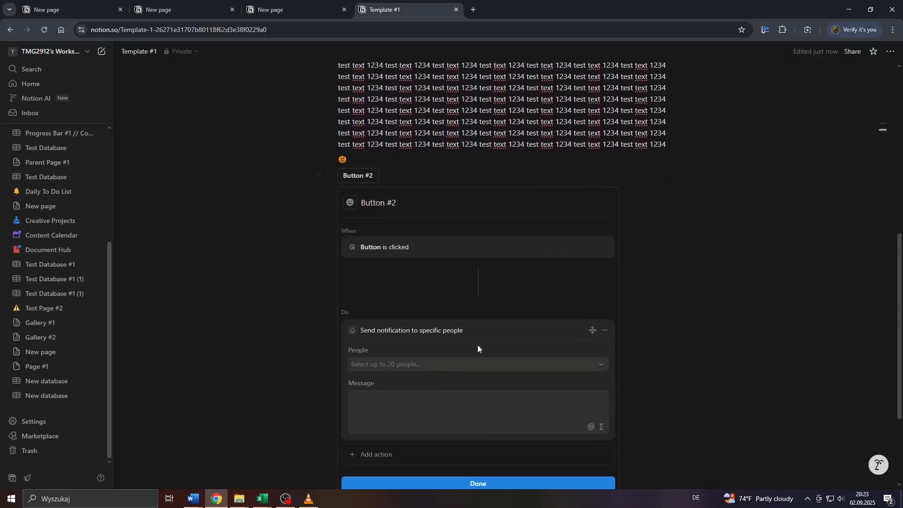